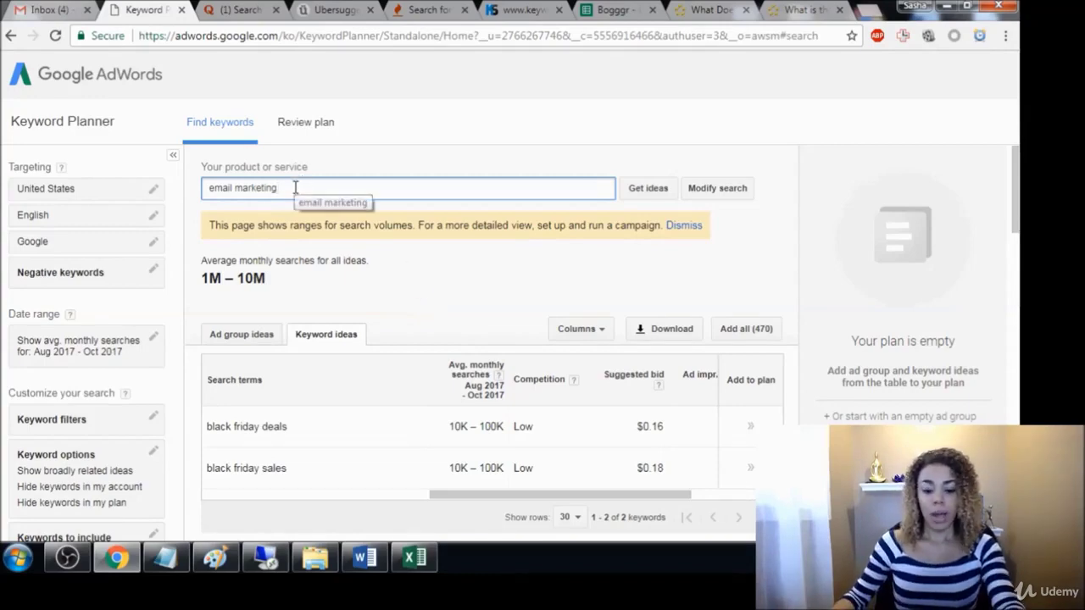
- Extend the seed terms with email marketing training, books, how to do email marketing, course and how-to variants
text(, email marketing train)
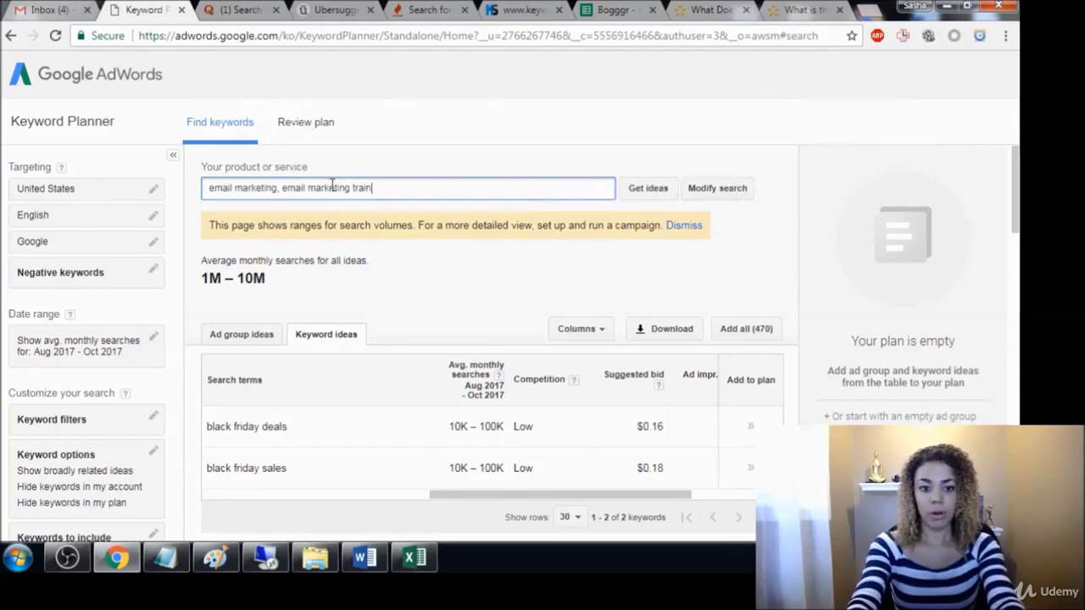
text(g, email marketin)
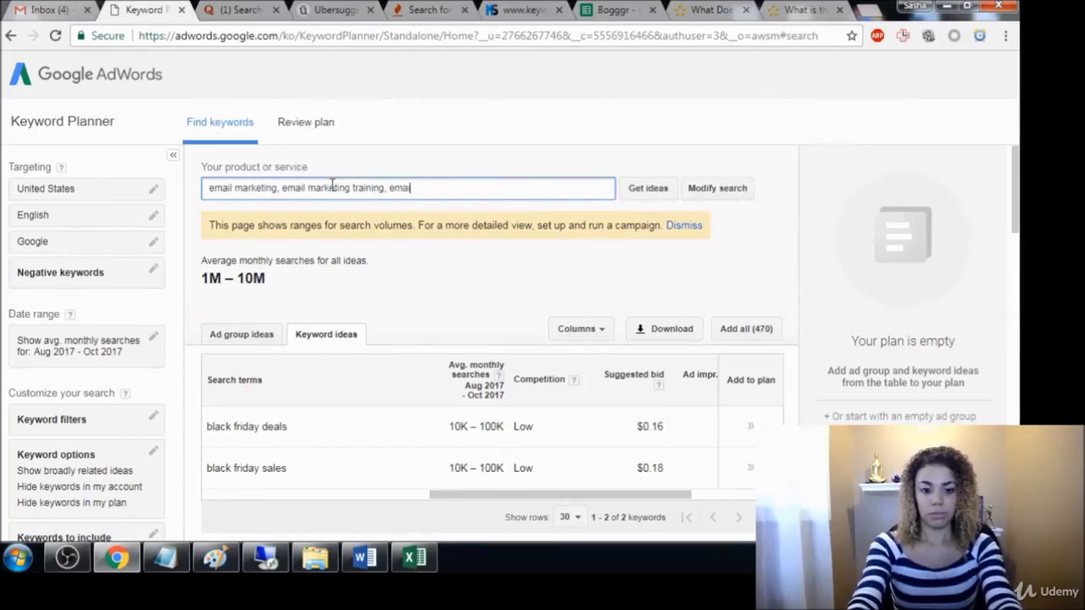
text(g b)
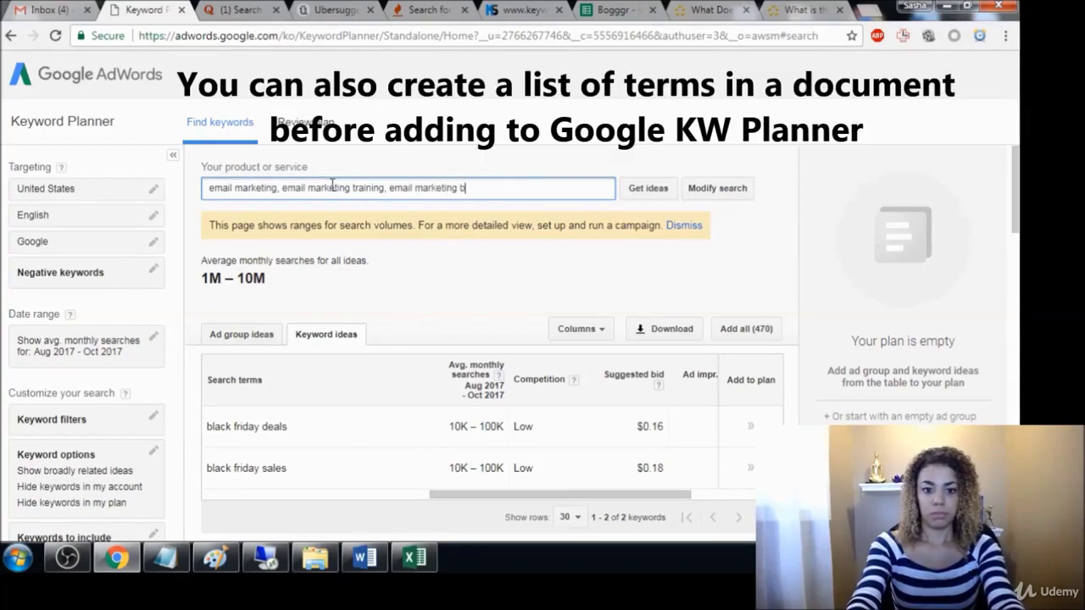
text(ooks, e)
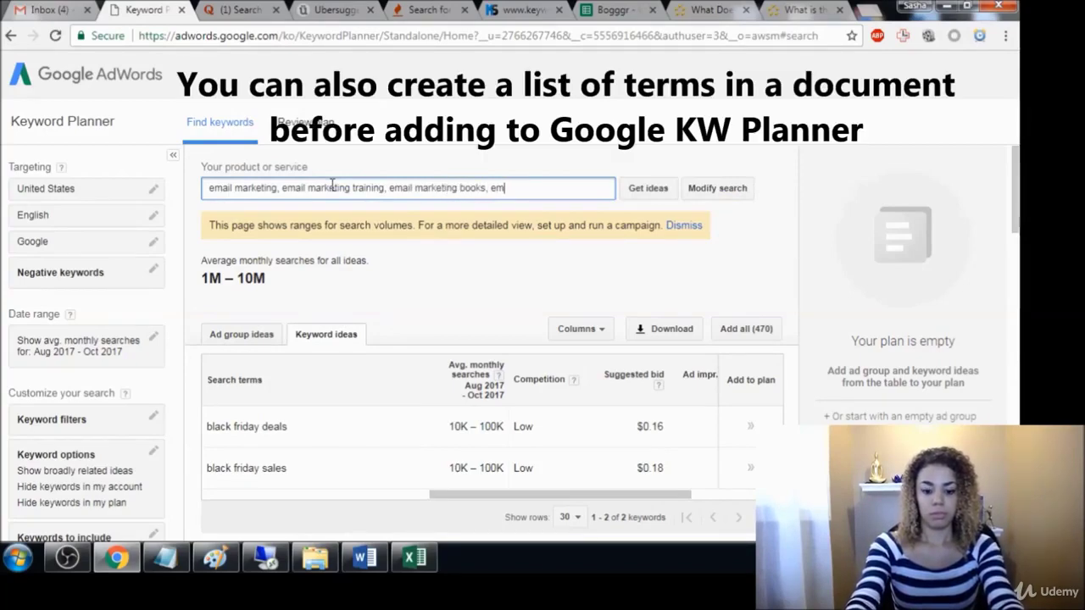
key(BackSpace)
text(how do)
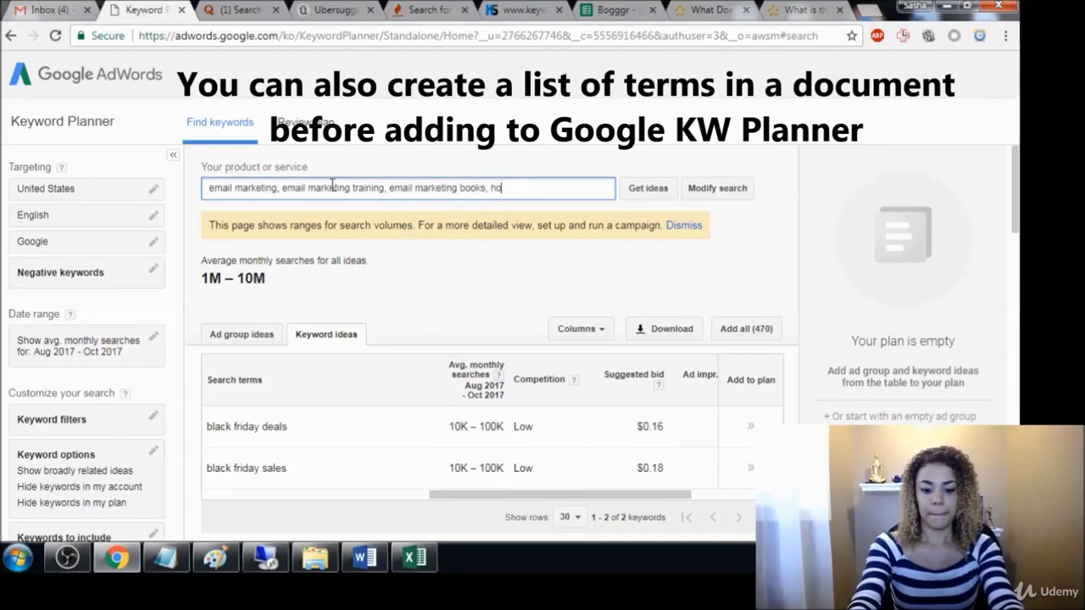
key(BackSpace)
key(BackSpace)
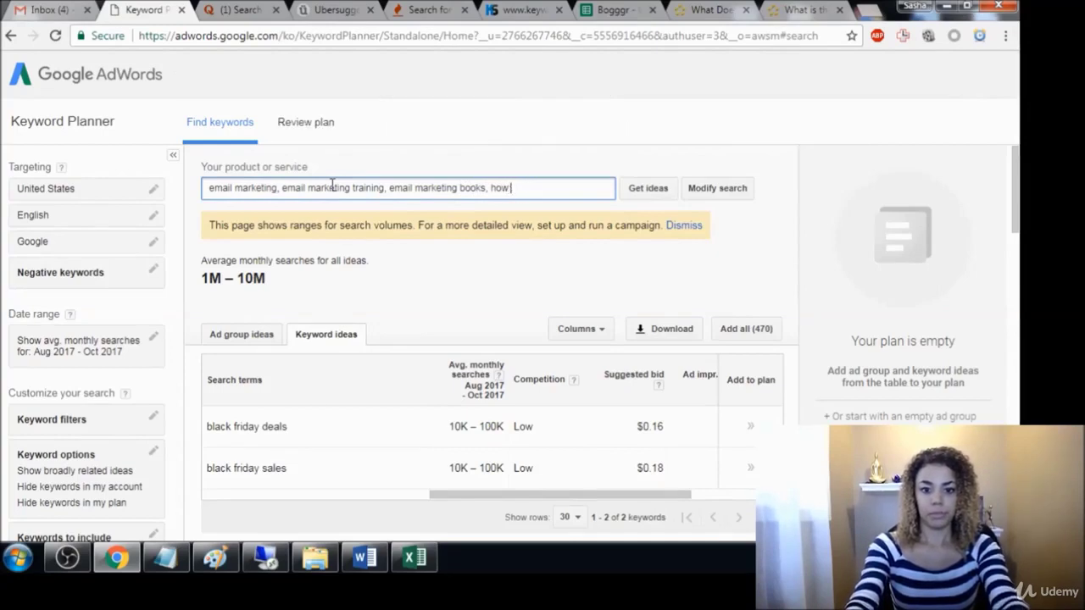
text(to do email )
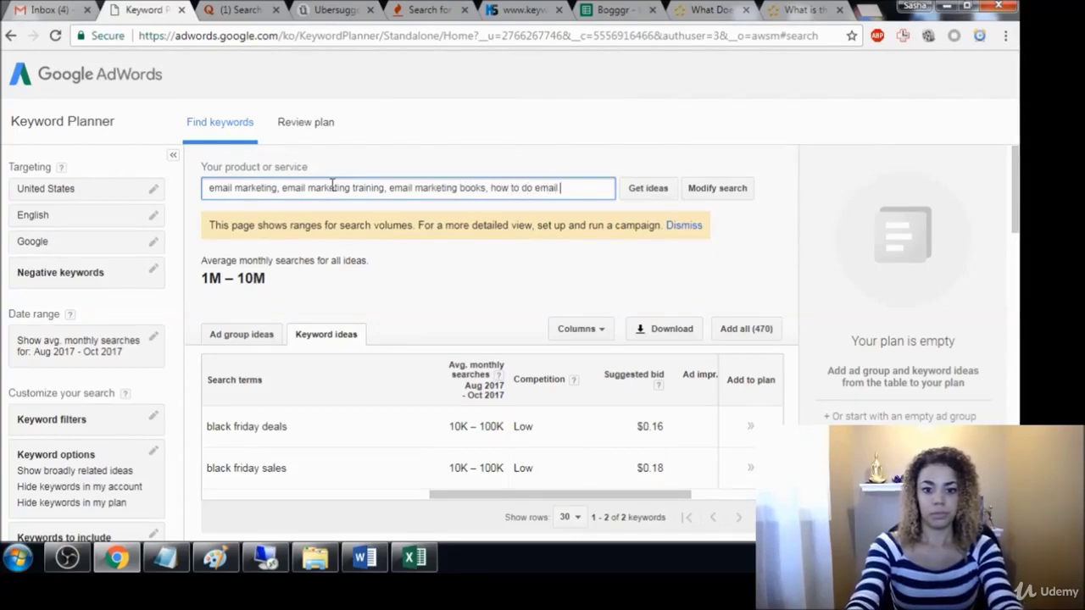
text(marketing, )
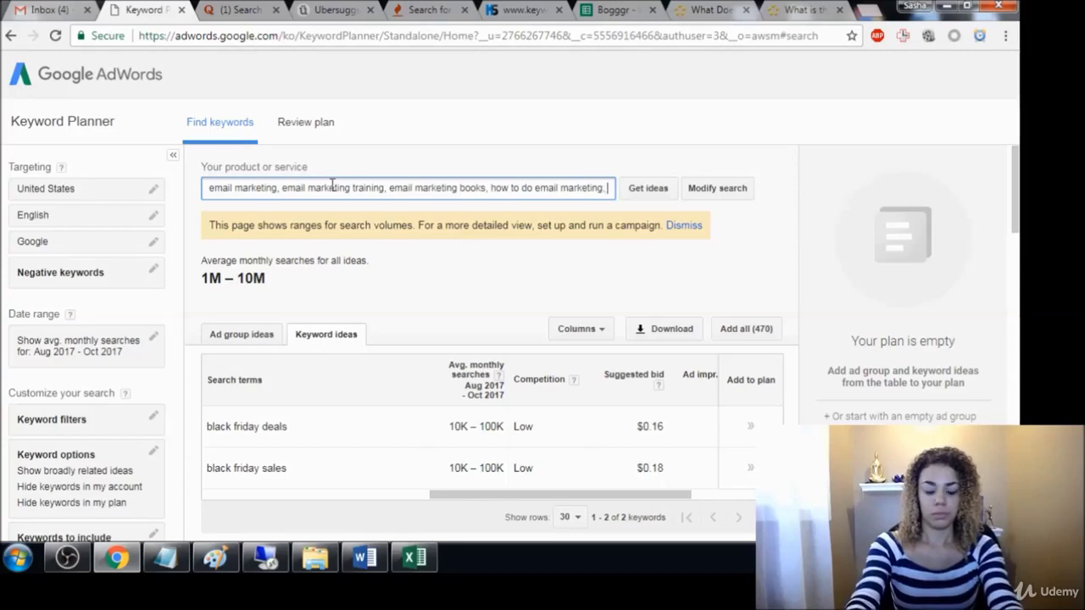
text(email mar)
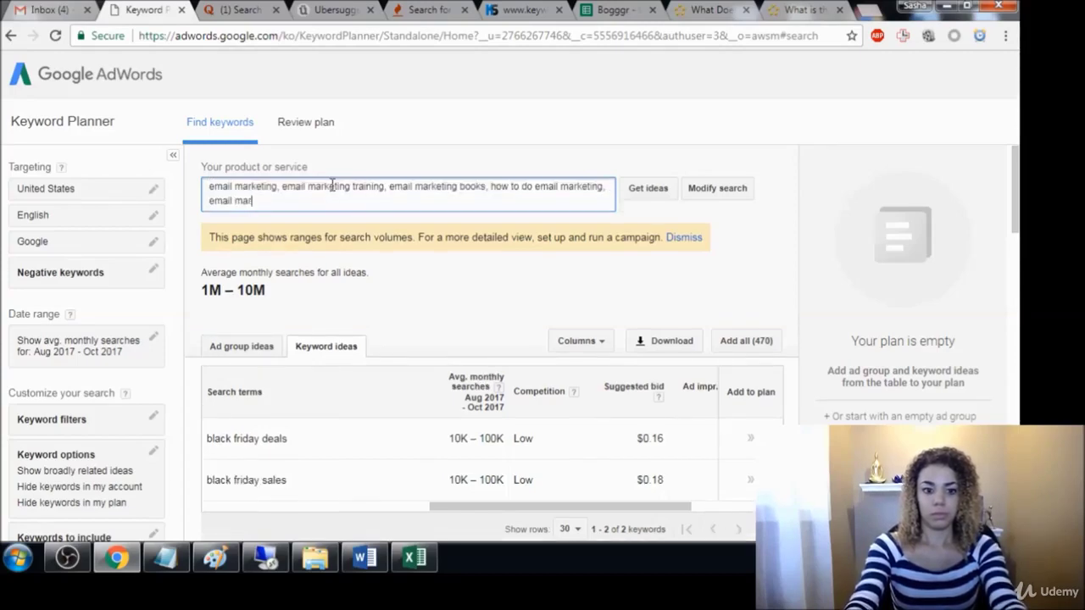
text(keting course)
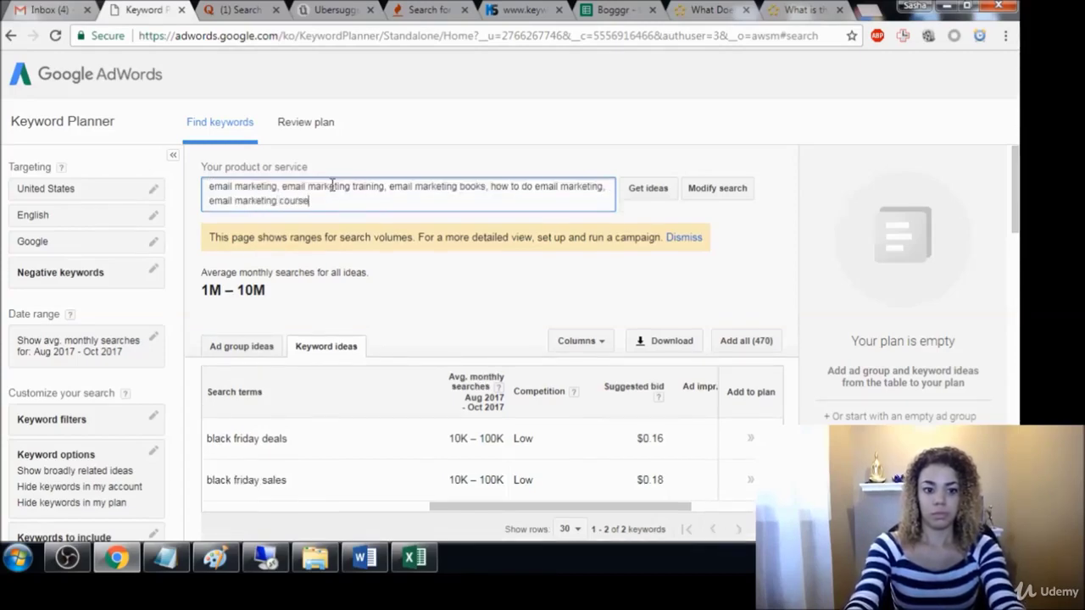
text(, email ma)
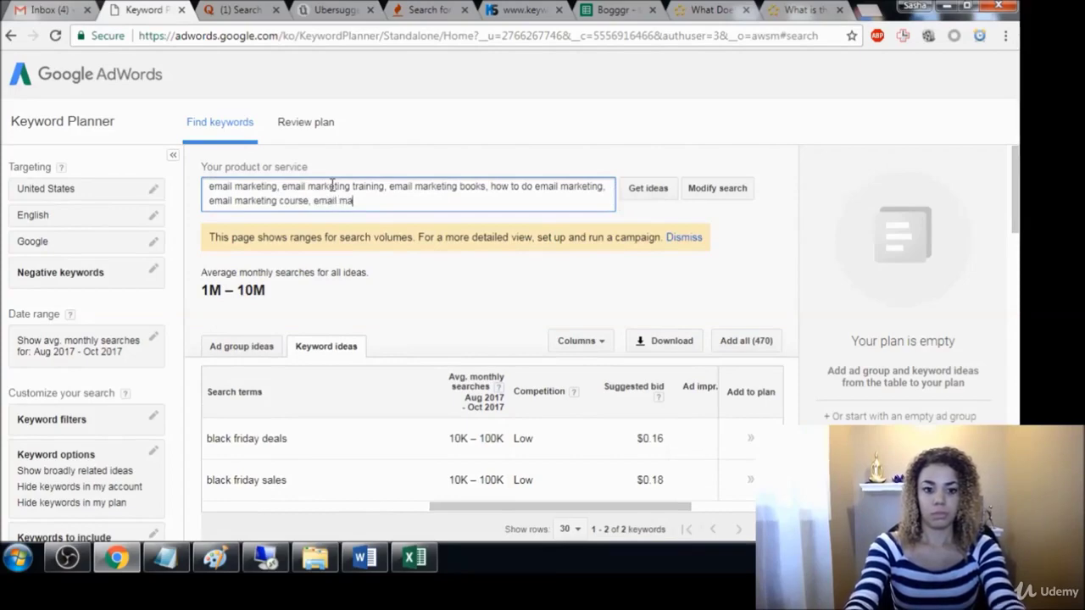
text(rketin)
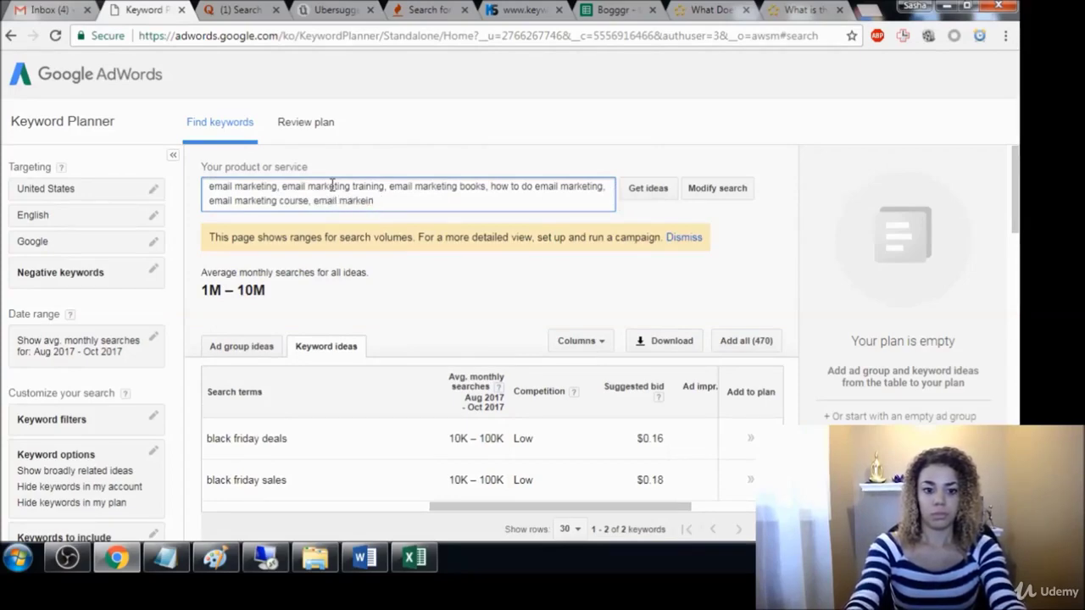
text(g how to)
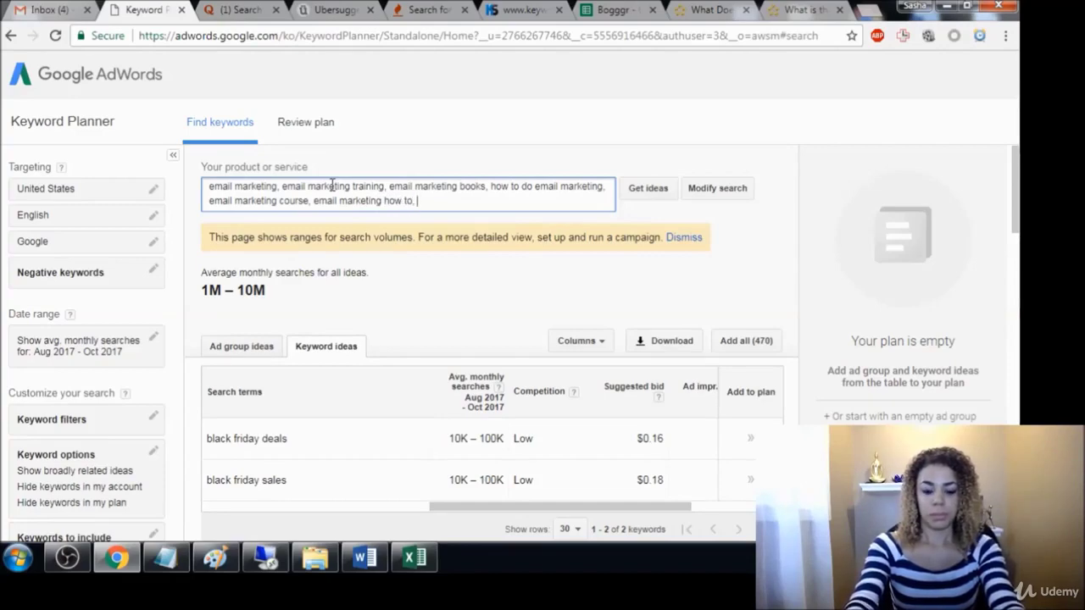
text(, )
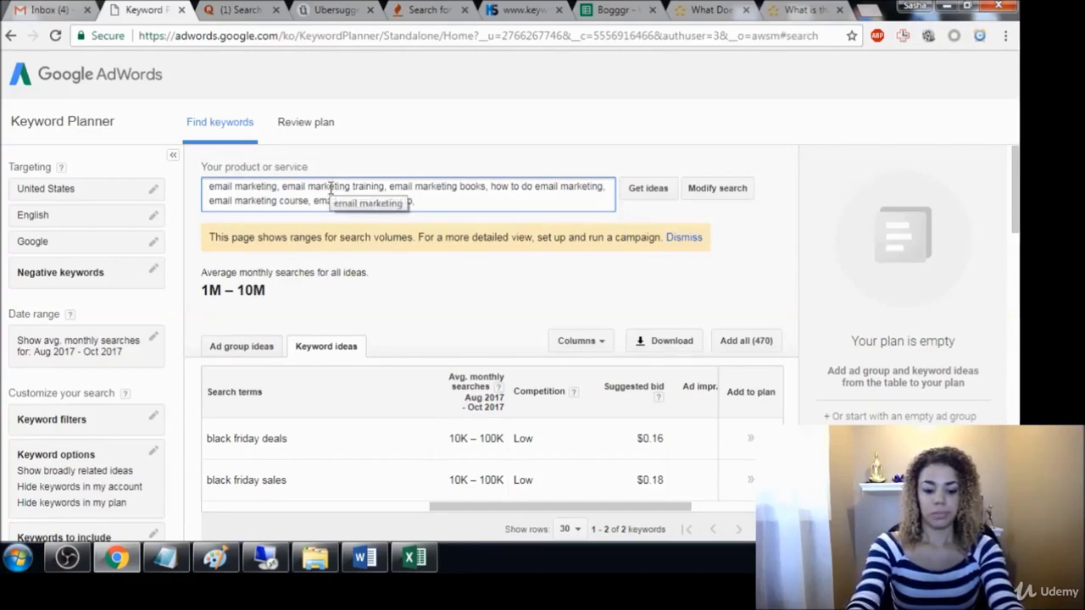
text(how to do email marketing fast, email marketing for beginners, )
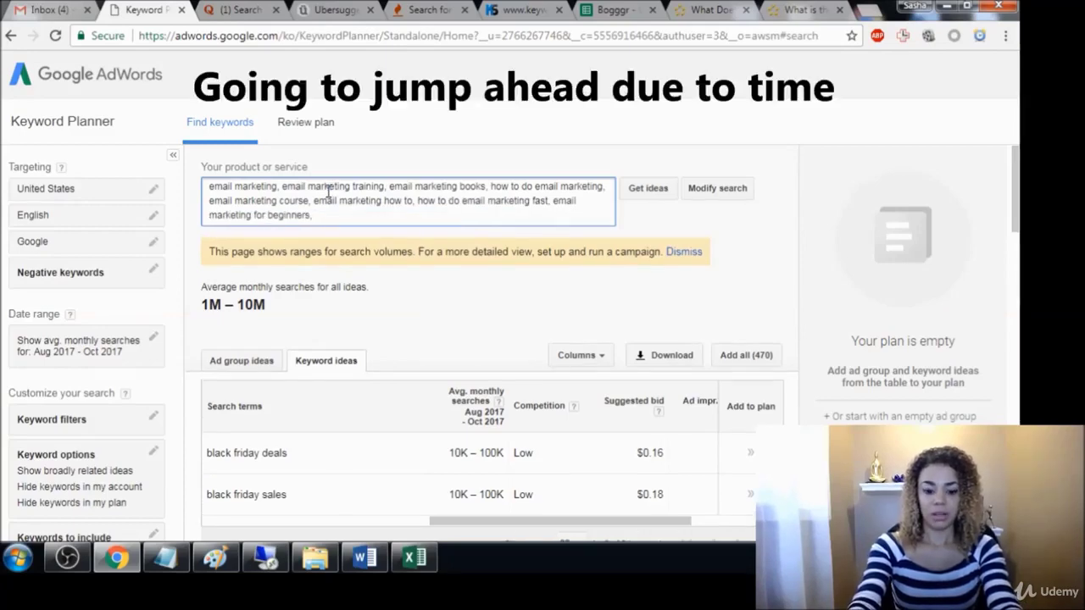
text(emai)
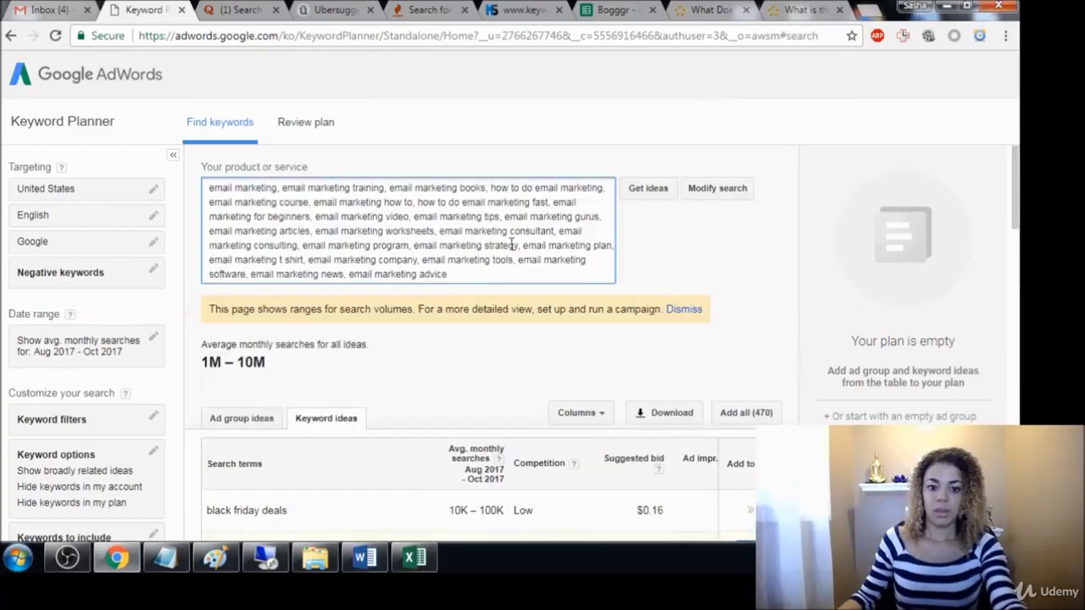
- Fetch keyword ideas for the entered email marketing terms and browse the results table
click(648, 190)
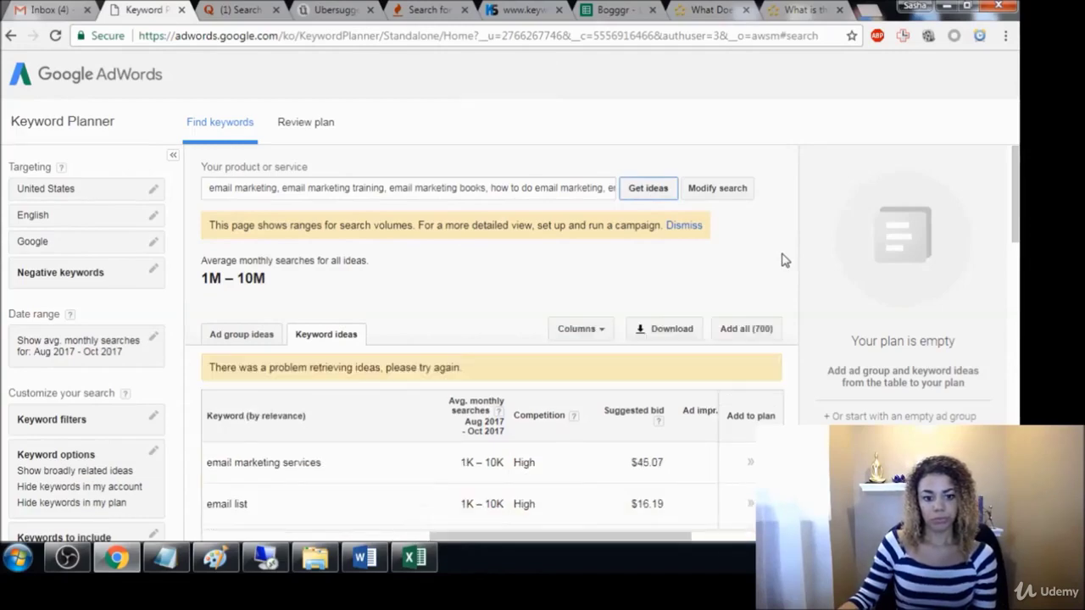
scroll(783, 260, down, 4)
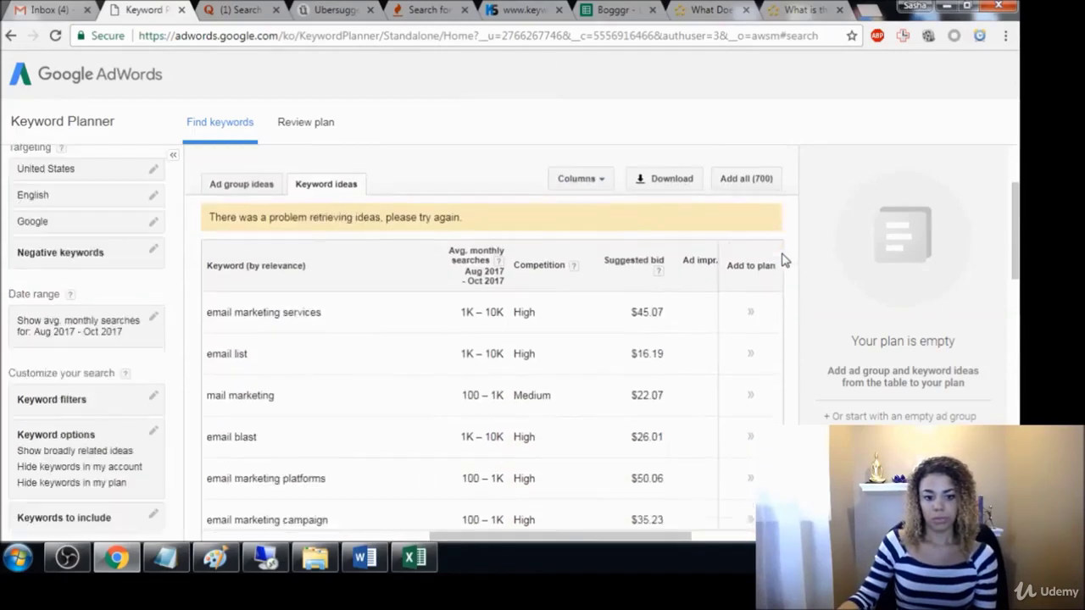
scroll(782, 257, up, 3)
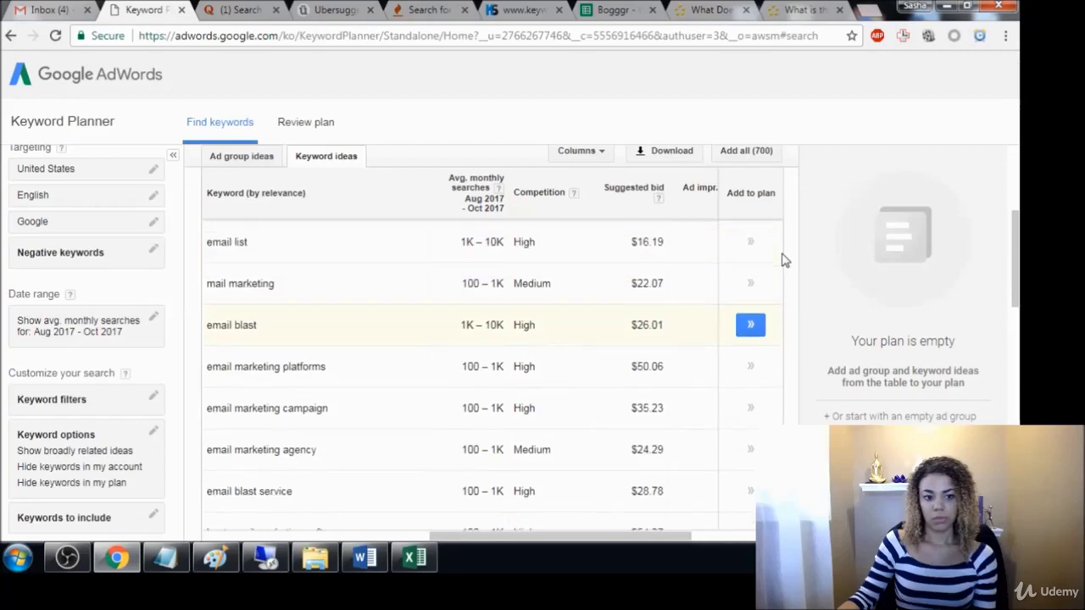
scroll(407, 249, up, 1)
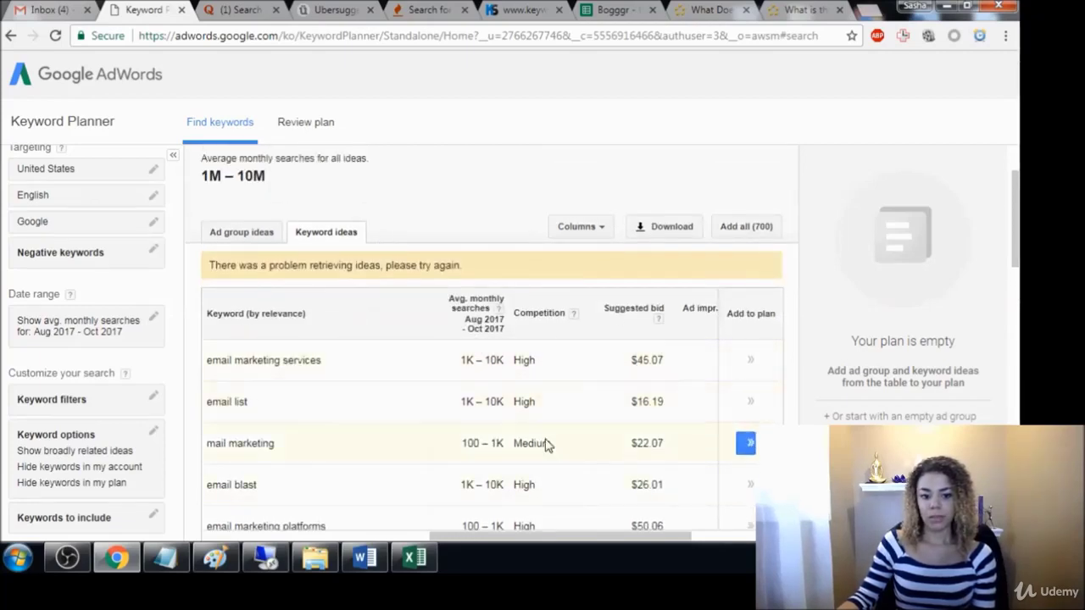
- Add email marketing services, platforms, campaign and agency to the plan
click(750, 360)
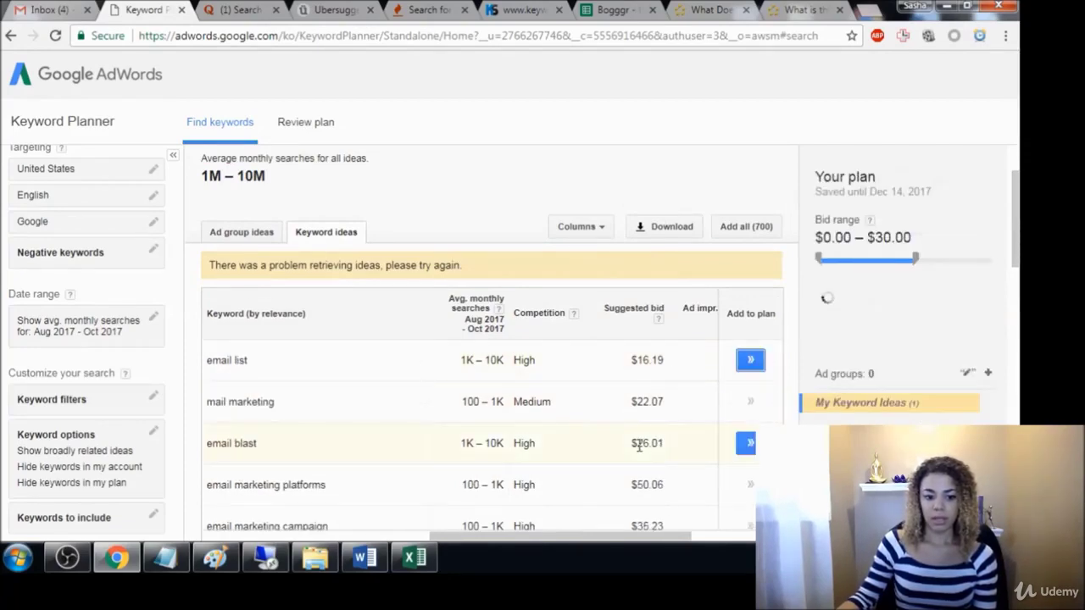
click(748, 485)
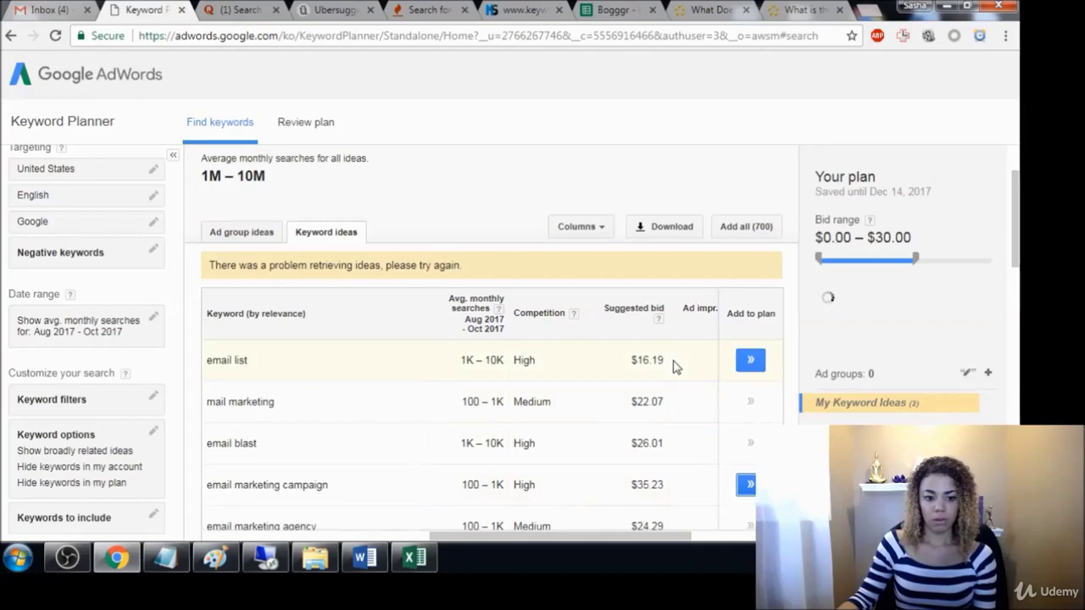
scroll(678, 373, down, 2)
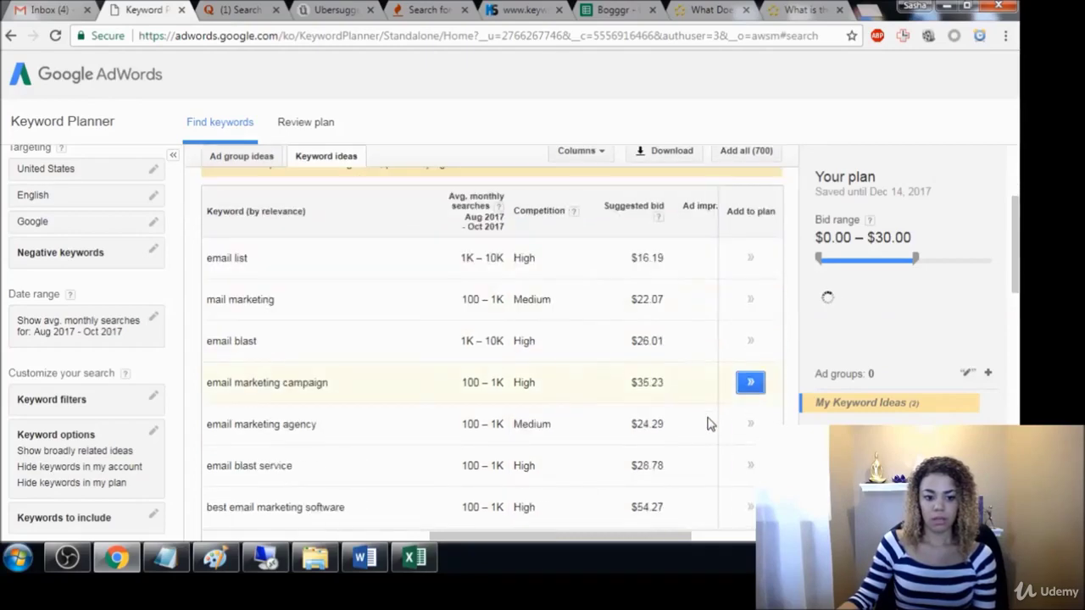
click(751, 389)
click(750, 392)
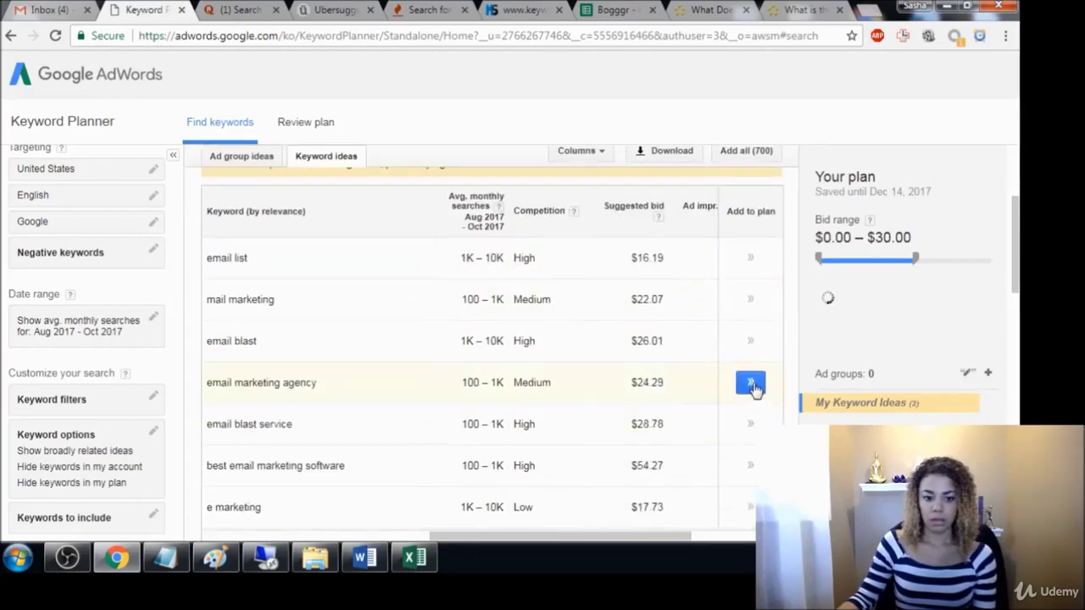
- Add the Email Software and Best Email ad groups, then all 48 remaining ad groups
click(238, 168)
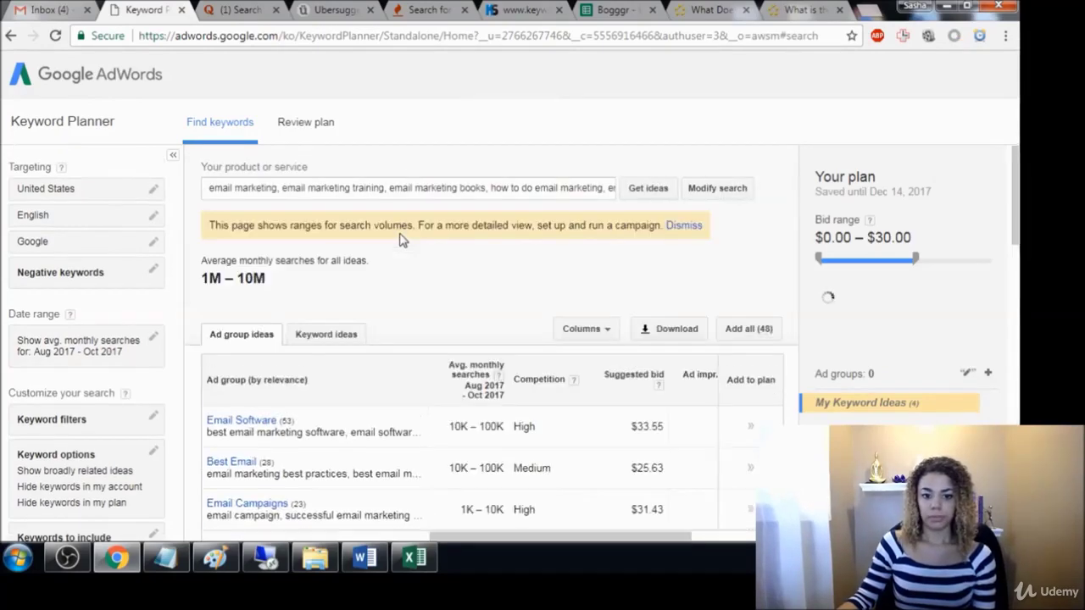
click(749, 428)
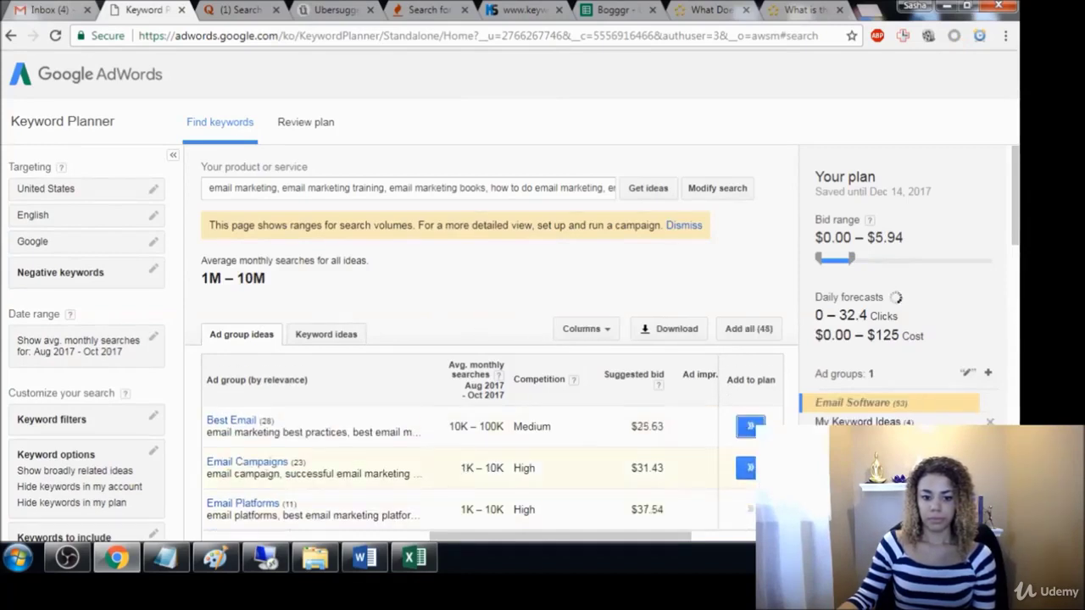
click(749, 428)
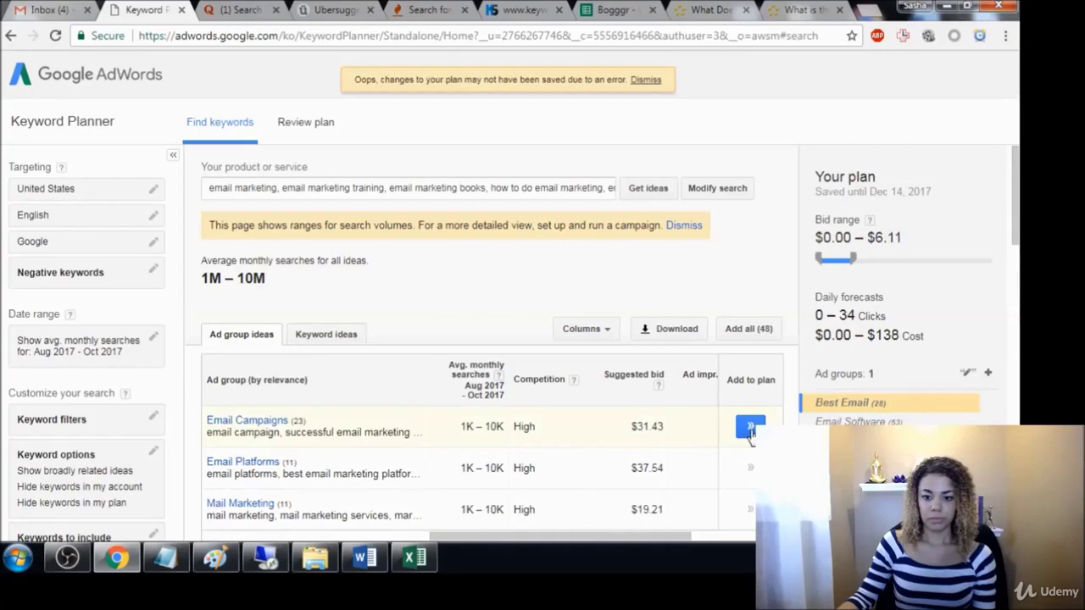
click(751, 330)
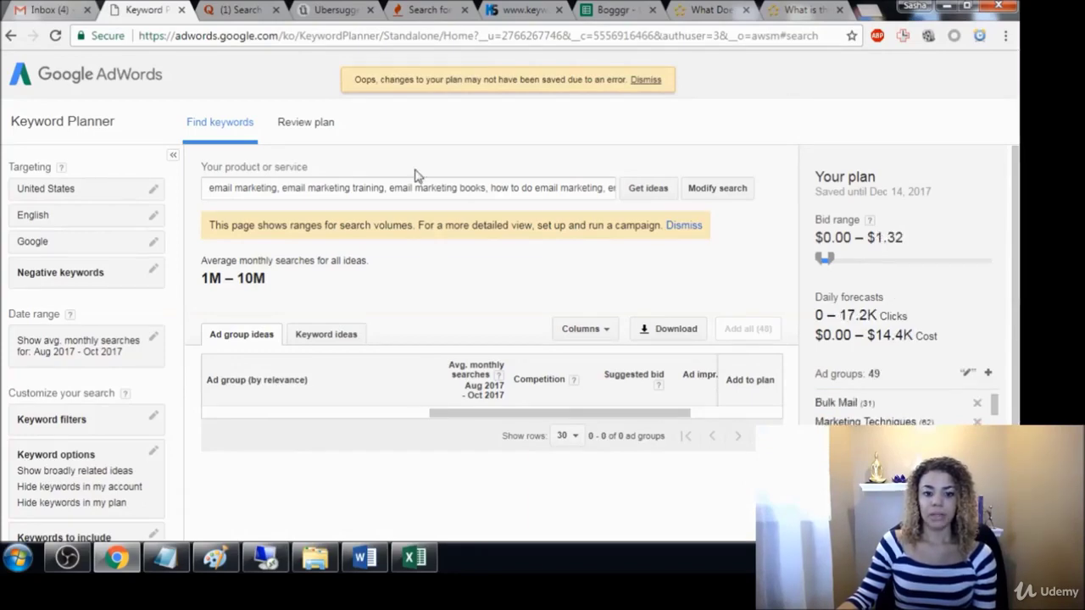
click(390, 191)
double_click(392, 190)
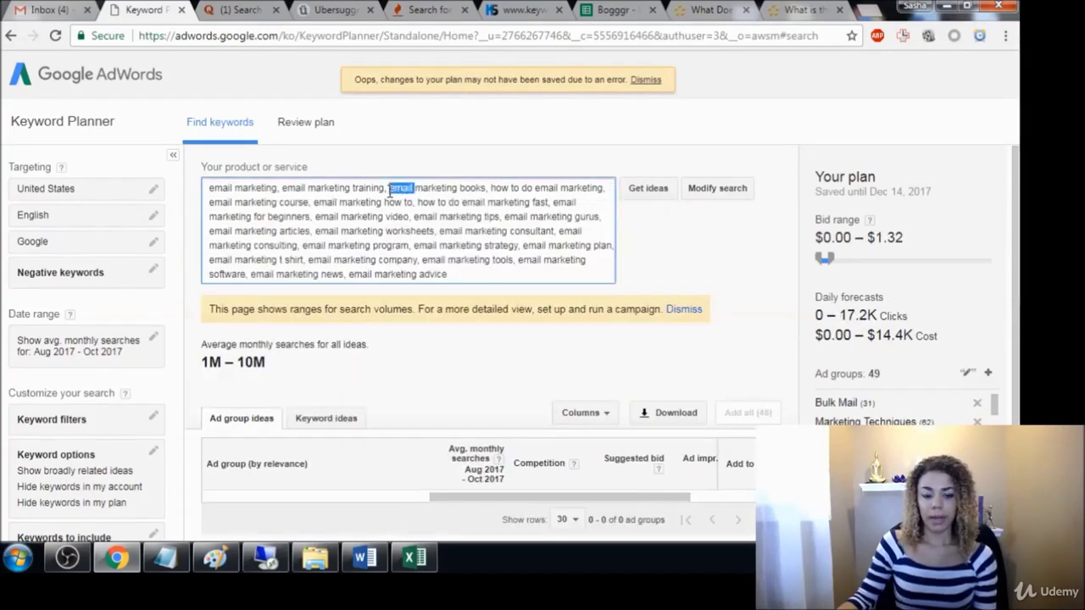
- Export the plan in Excel CSV format and save the Keyword Planner file
click(662, 237)
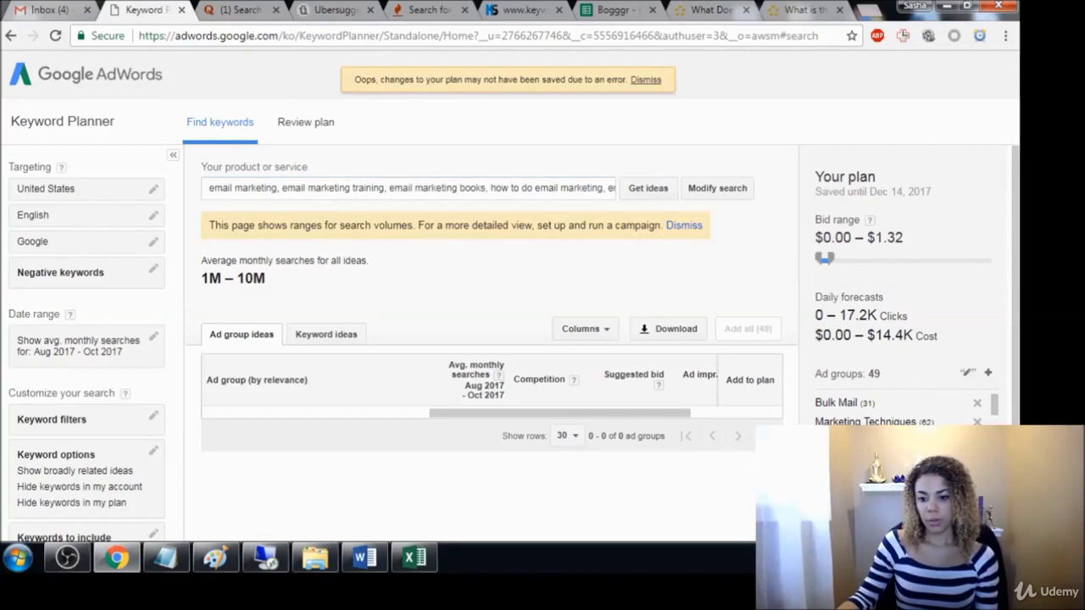
click(669, 328)
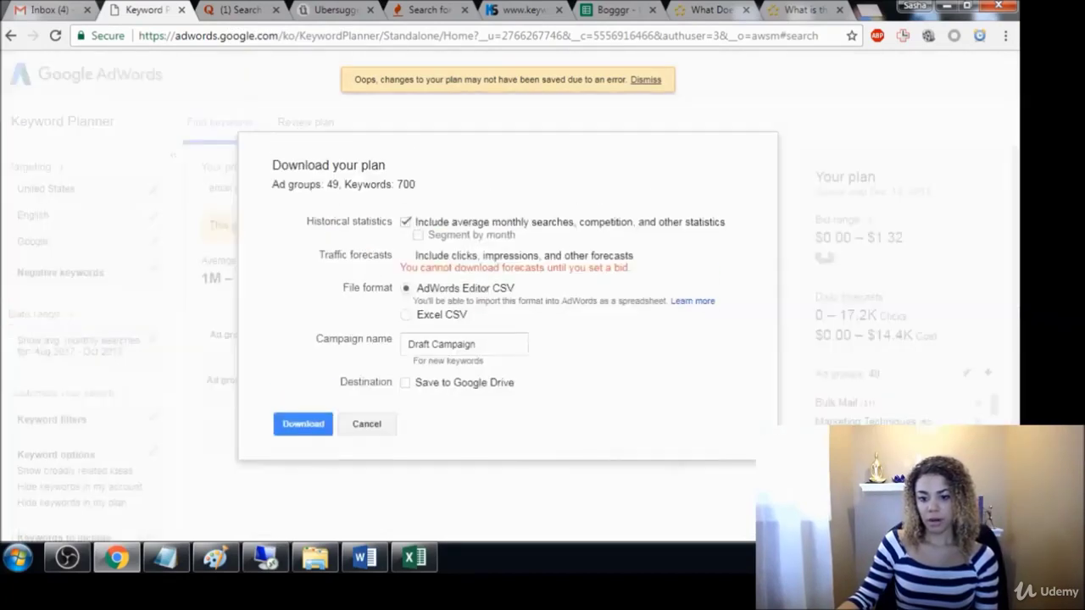
click(406, 316)
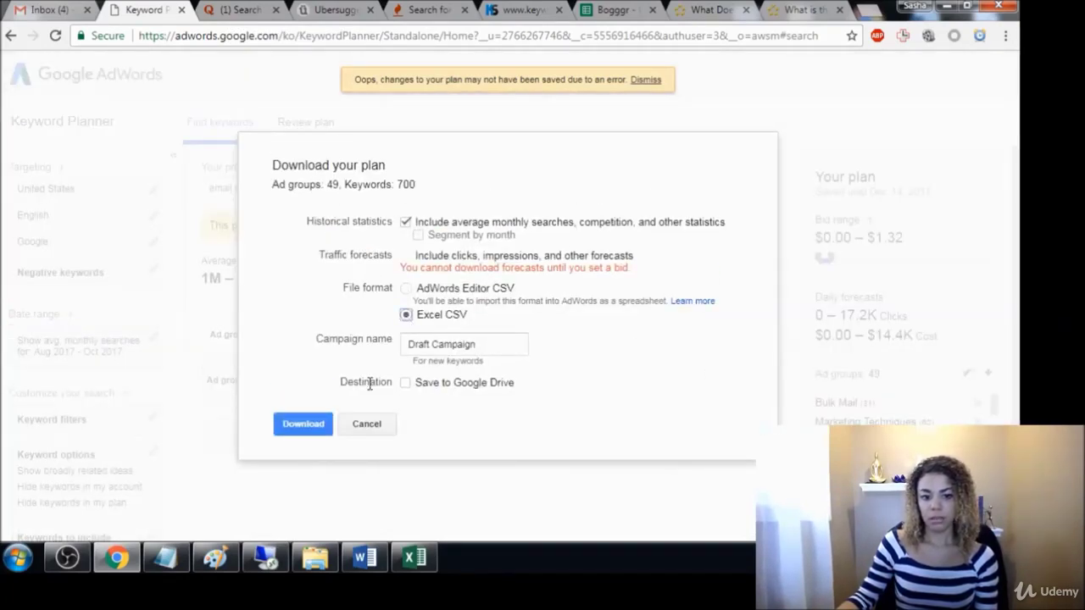
click(307, 427)
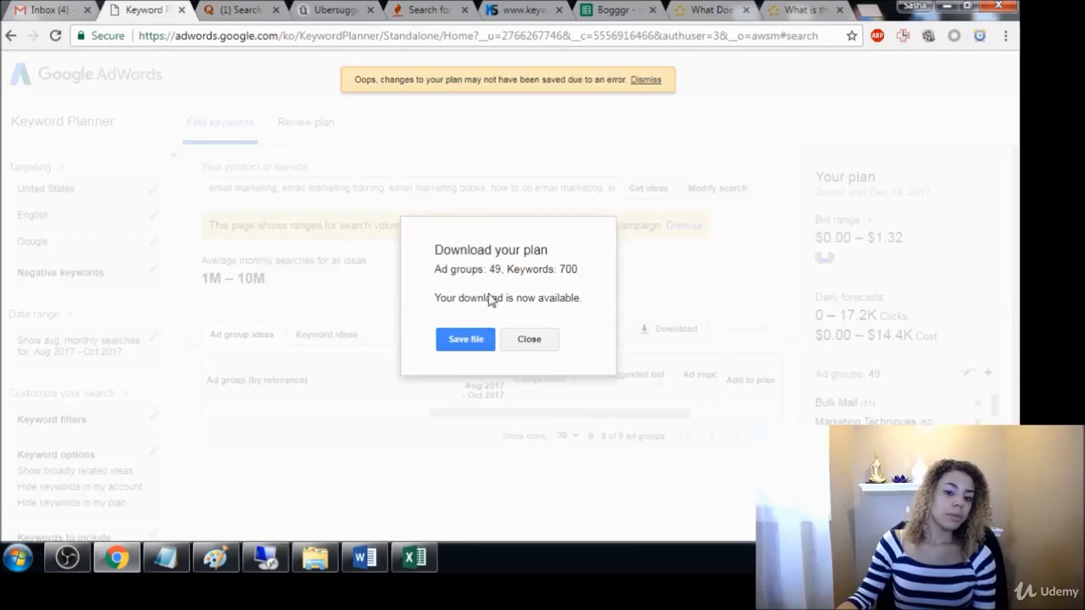
click(465, 339)
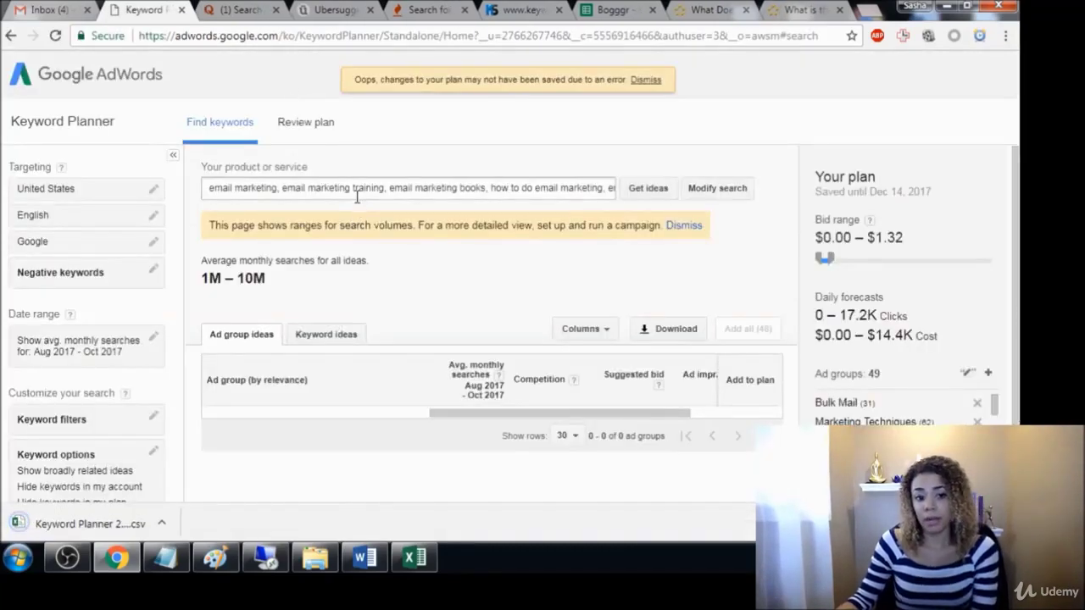
click(286, 190)
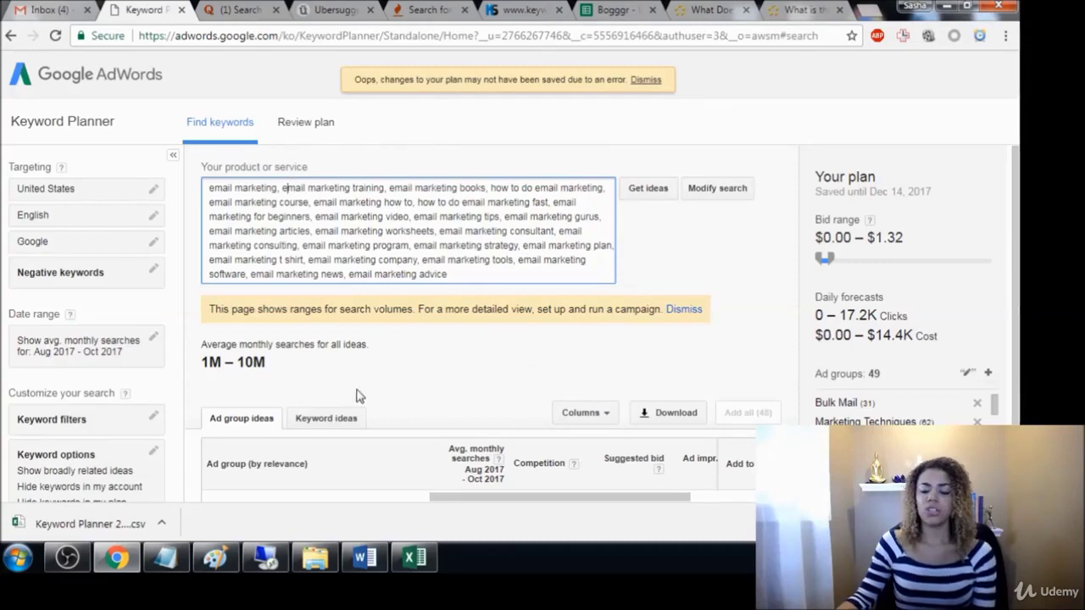
- Move the Quora tab further along and bring the Ubersuggest page forward
click(231, 9)
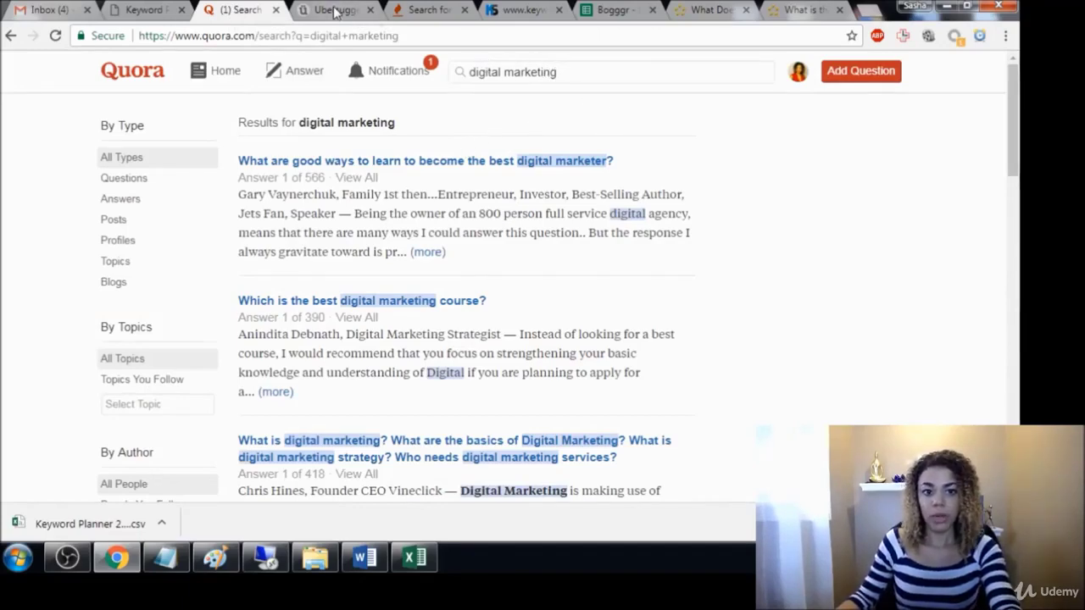
drag(253, 7, 434, 10)
click(236, 17)
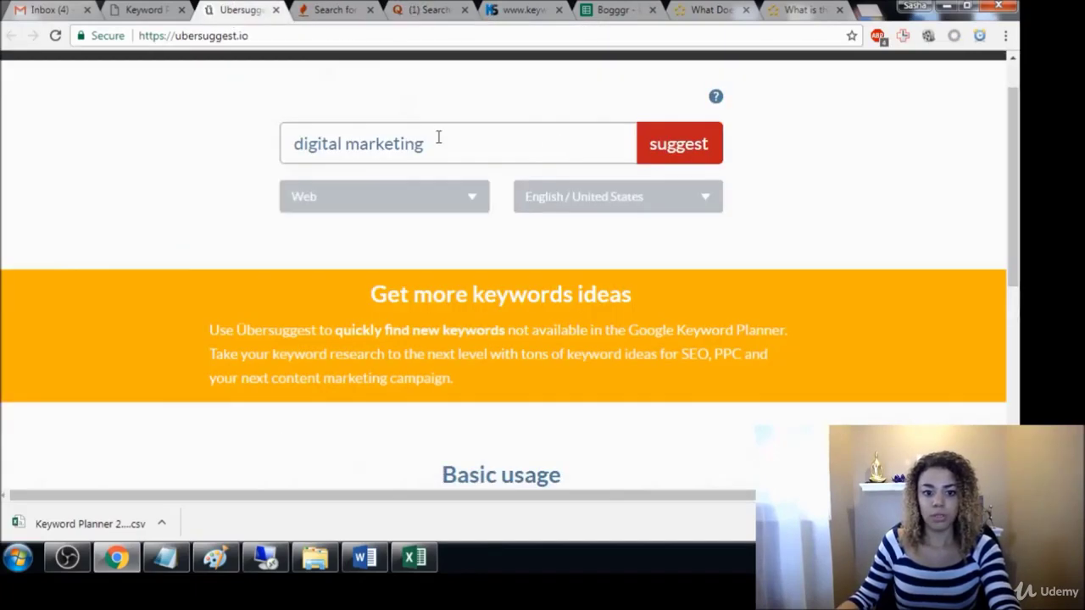
- Search Ubersuggest for 'email marketing', download all 308 suggestions and open the CSV in Excel
drag(439, 138, 289, 143)
text(emai)
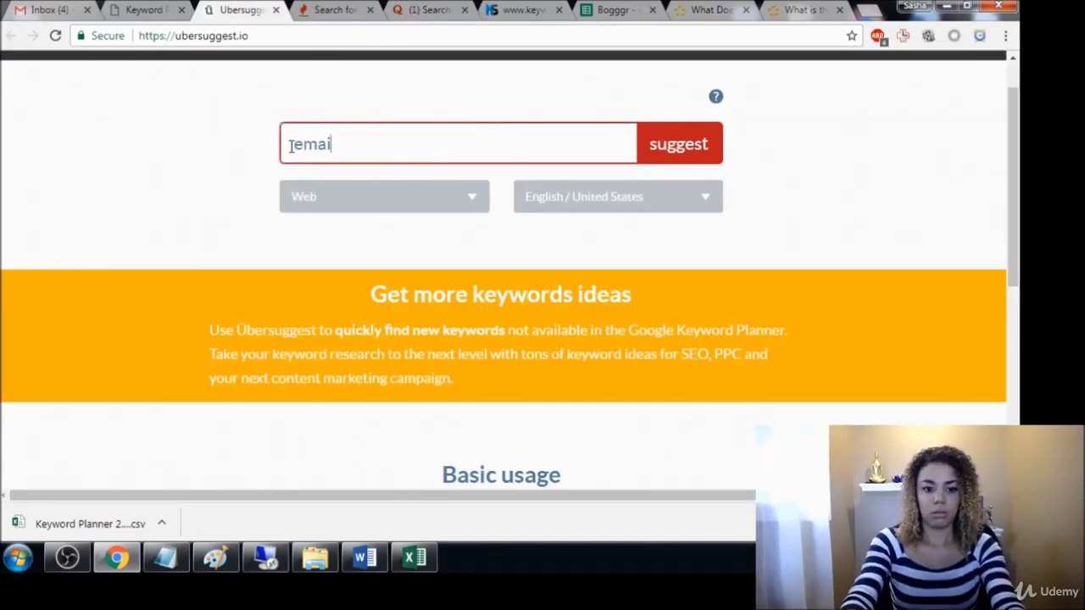
text(l marketing)
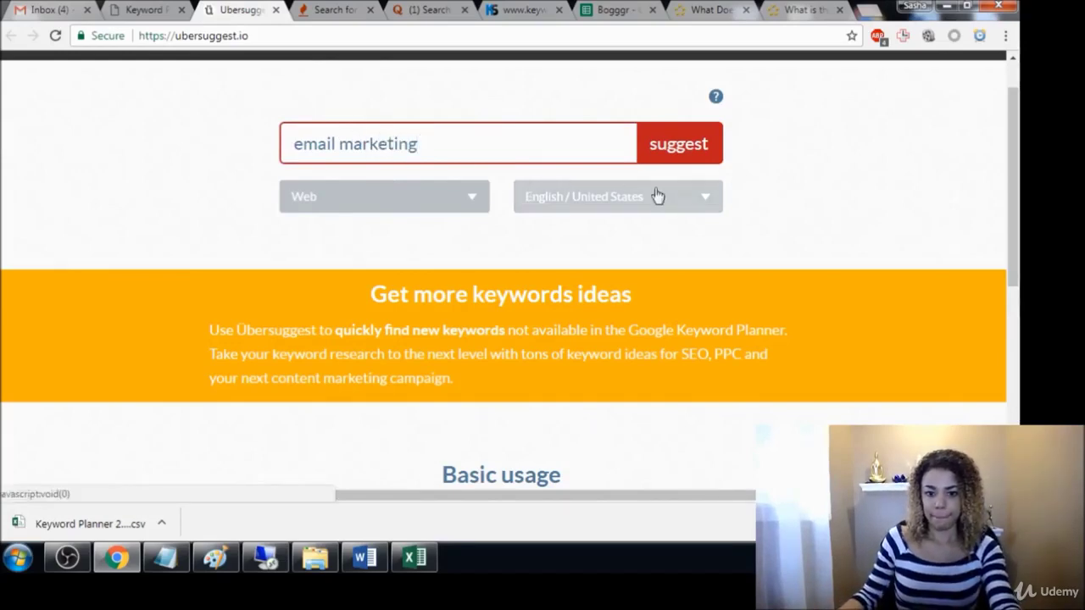
click(671, 151)
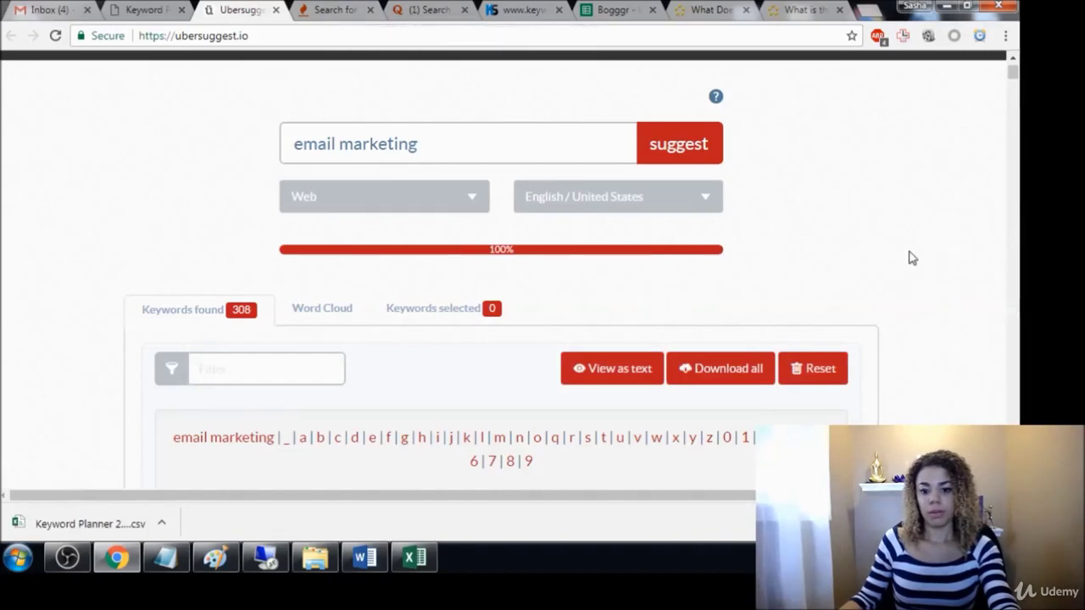
click(726, 380)
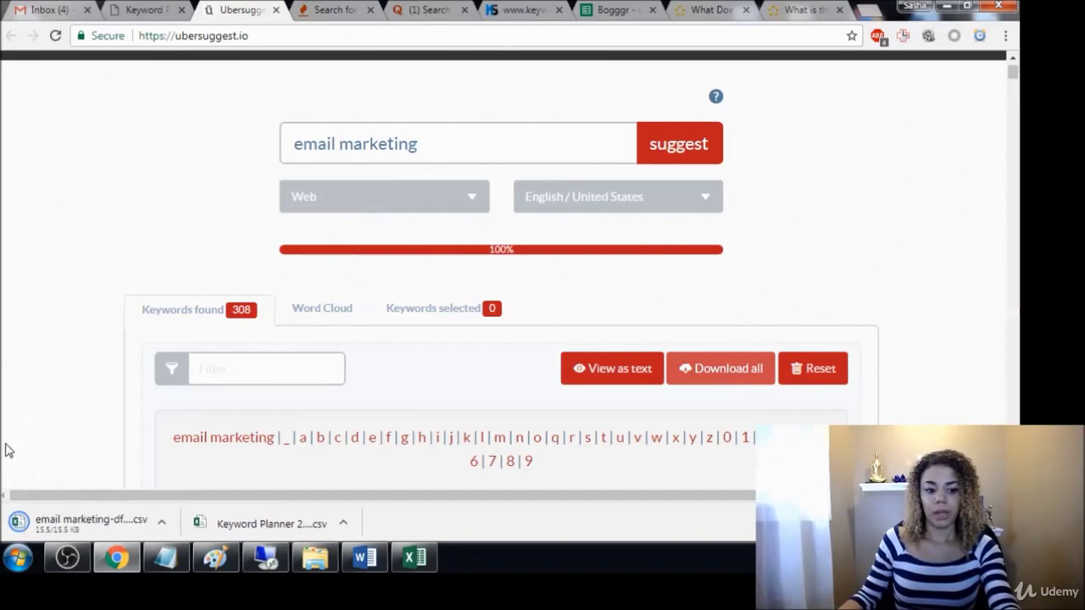
click(80, 521)
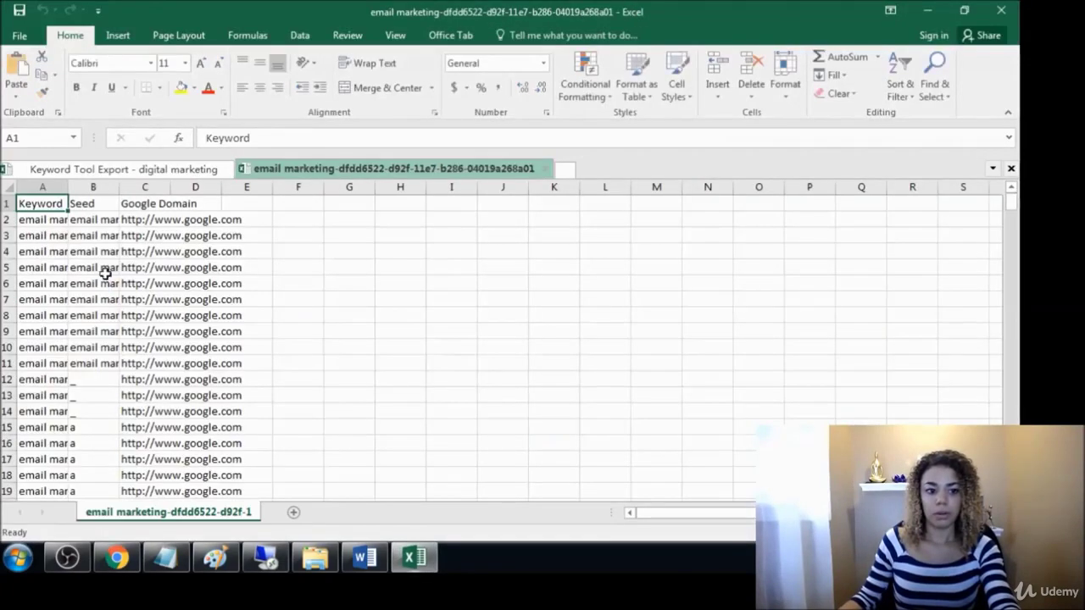
- Copy the Ubersuggest keywords from column A and open the Keyword Planner CSV
drag(41, 219, 39, 452)
key(ctrl+c)
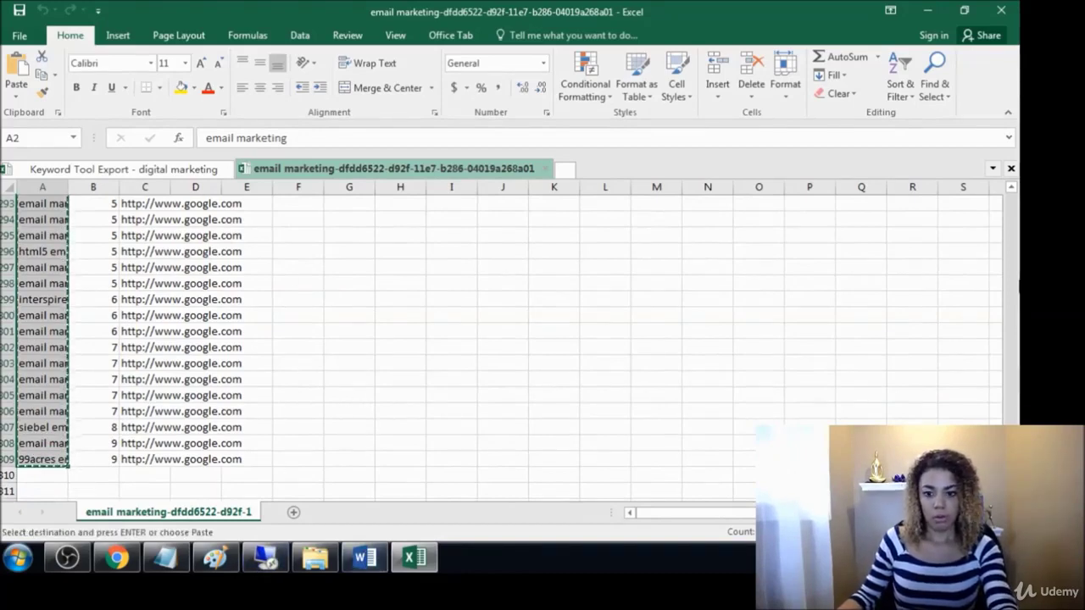
click(928, 11)
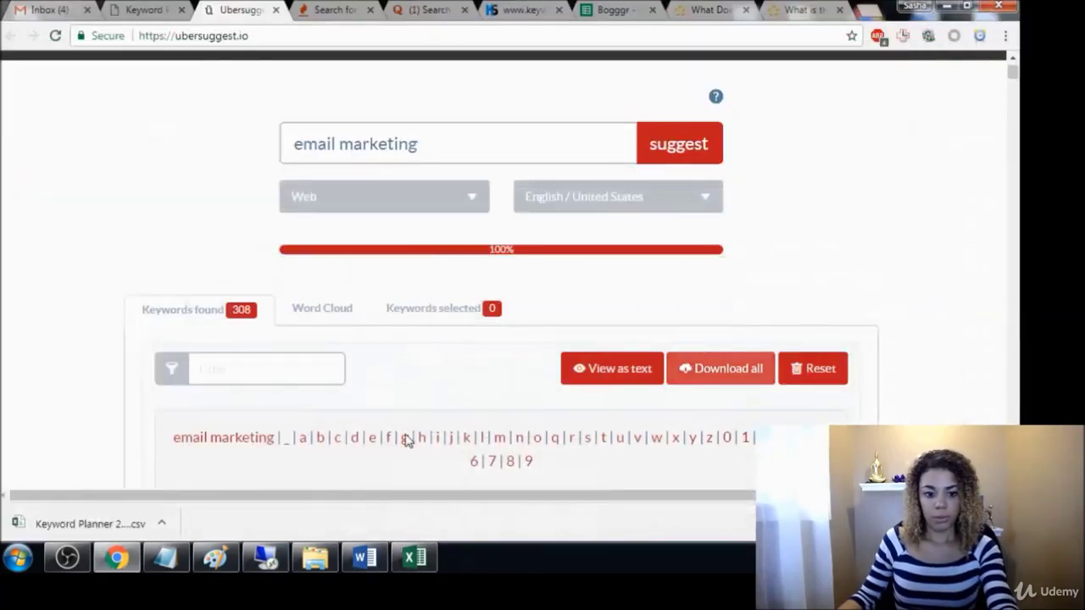
click(81, 524)
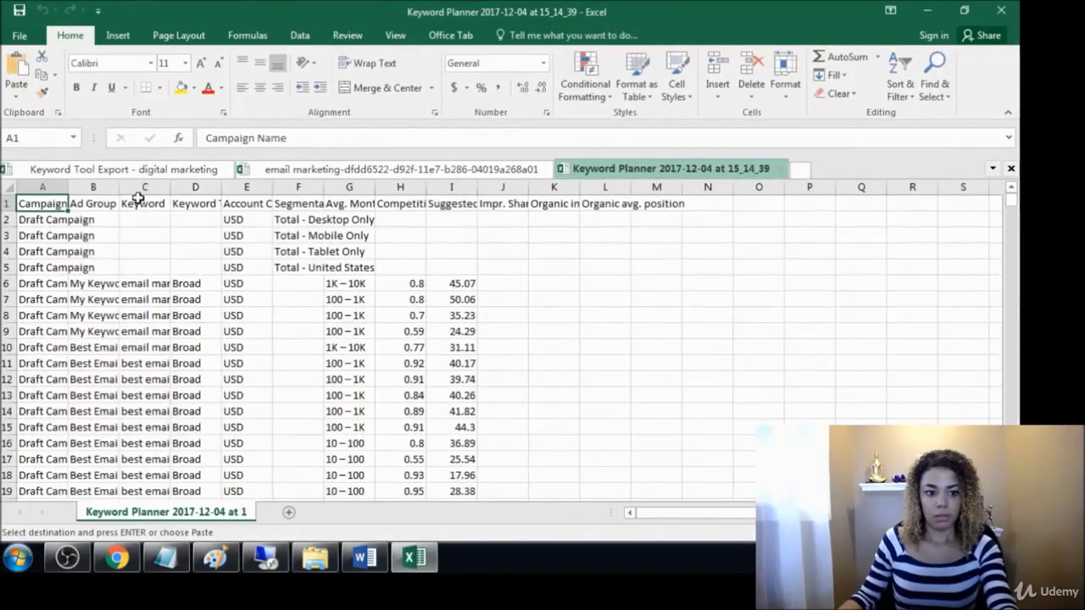
- Paste the copied keywords into cell C706 below the existing 700 keywords
drag(1011, 200, 1011, 207)
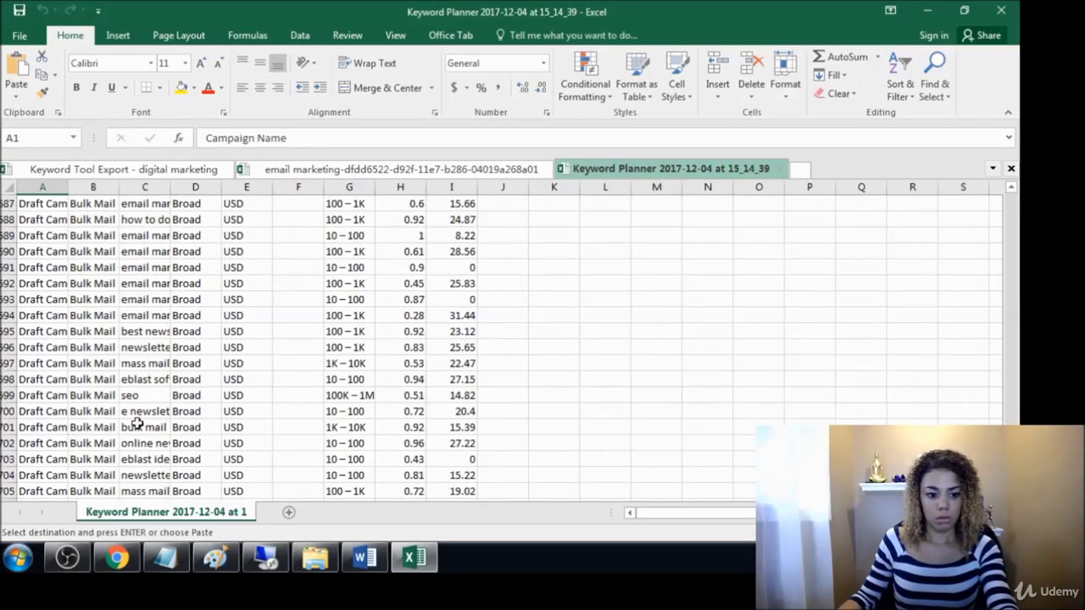
scroll(137, 423, down, 3)
click(131, 362)
key(ctrl+v)
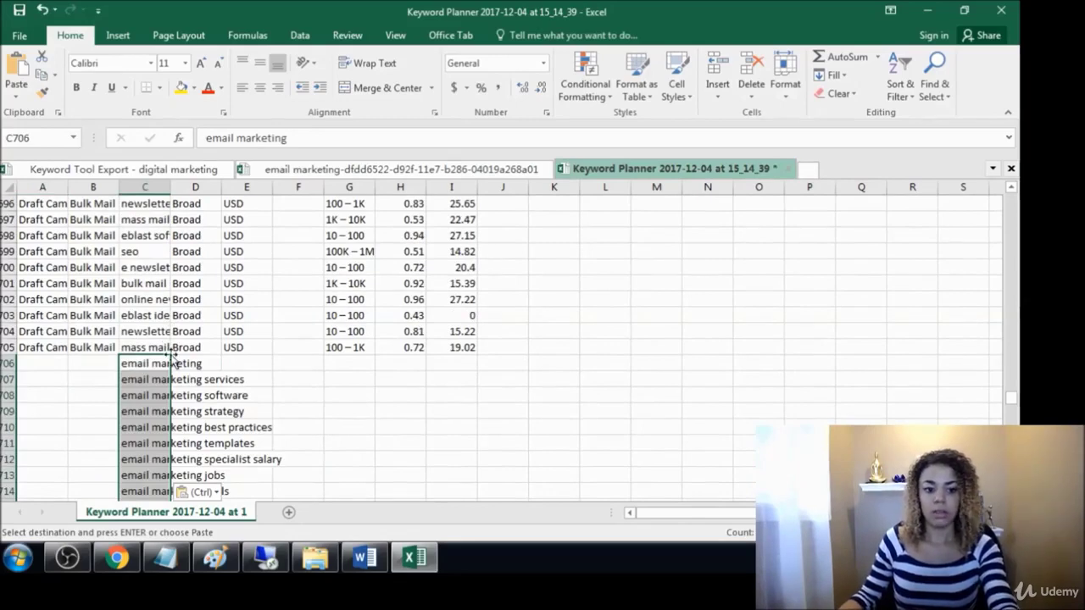
drag(1010, 404, 1010, 199)
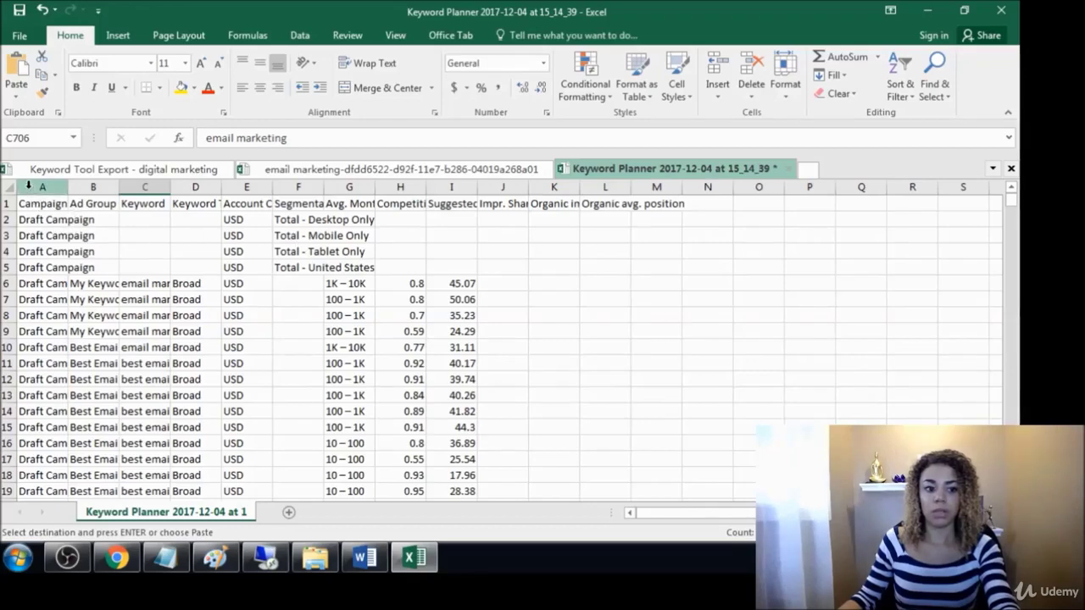
- Delete the Campaign column and clear columns C through L, keeping Ad Group and Keyword
click(32, 188)
right_click(31, 191)
click(68, 318)
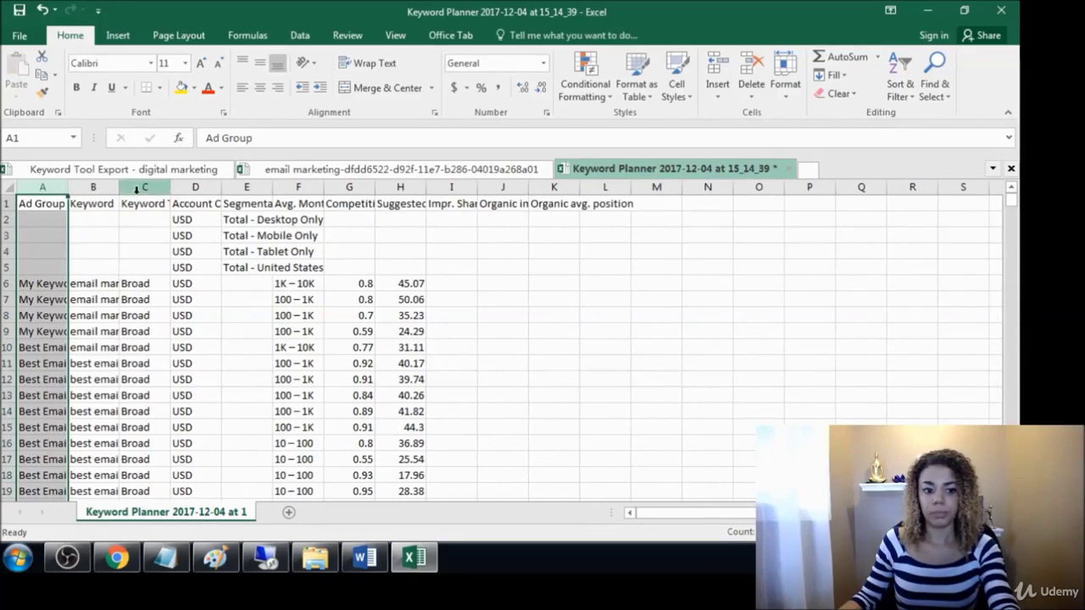
drag(137, 187, 604, 213)
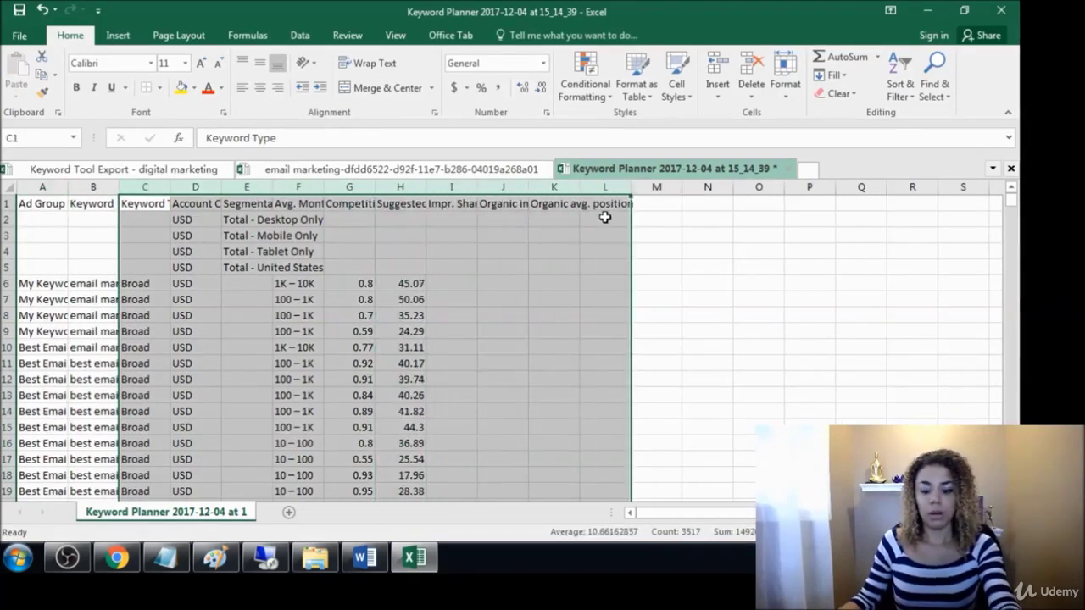
key(Delete)
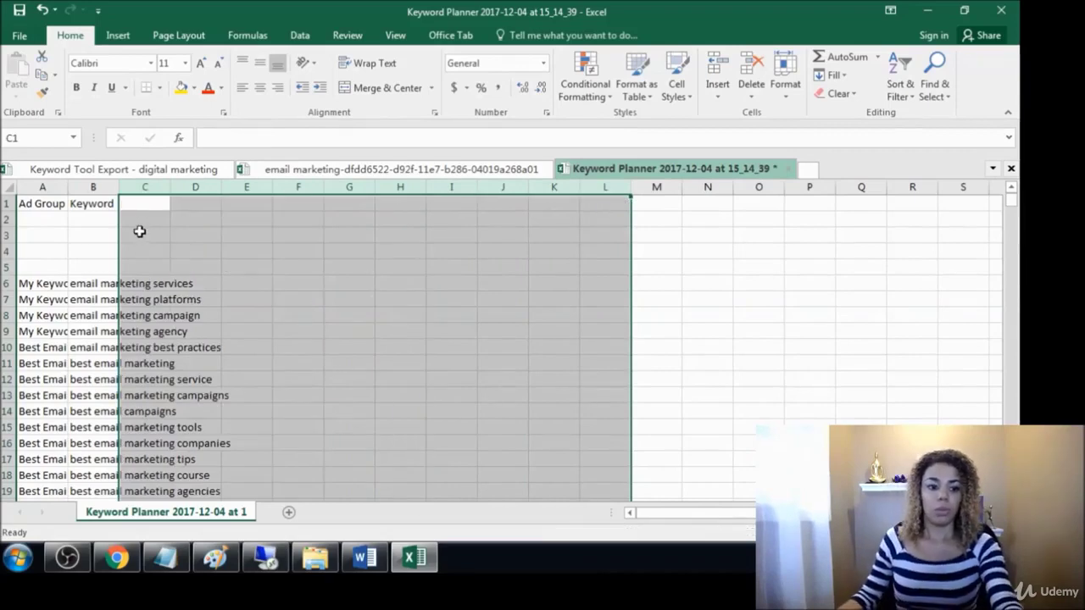
- Autofit column A so the Ad Group names show in full
double_click(68, 187)
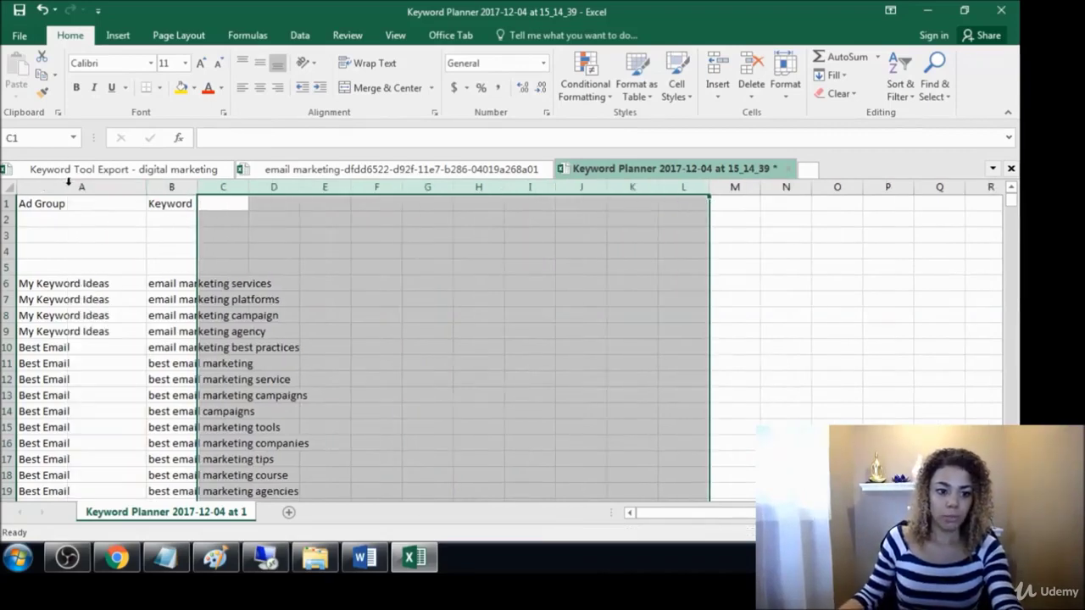
click(162, 248)
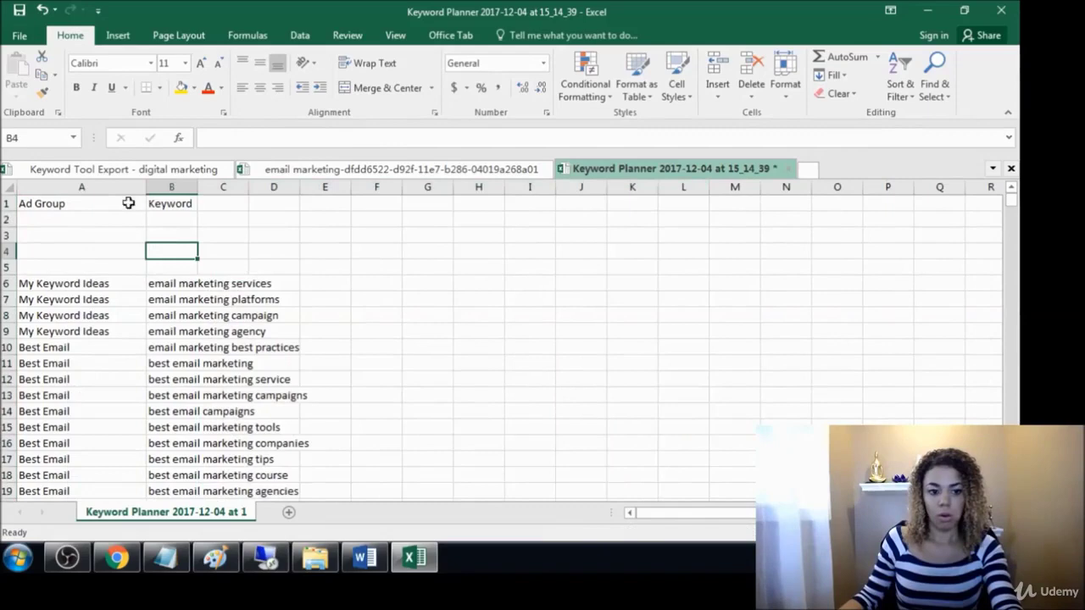
click(117, 557)
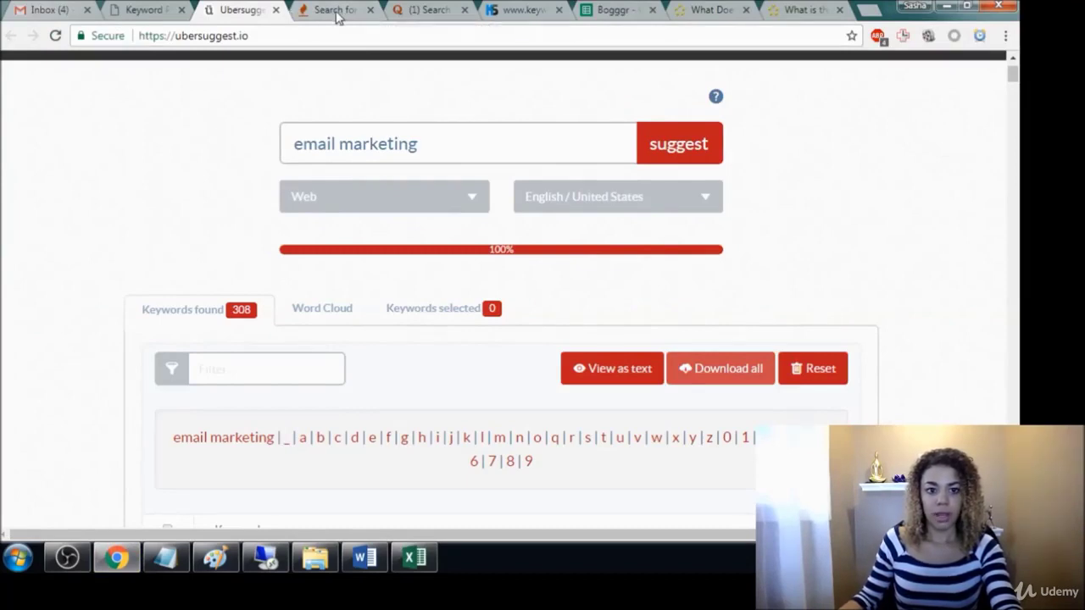
- Close the Ubersuggest tab and run a keywordtool.io search for 'email marketing'
click(276, 9)
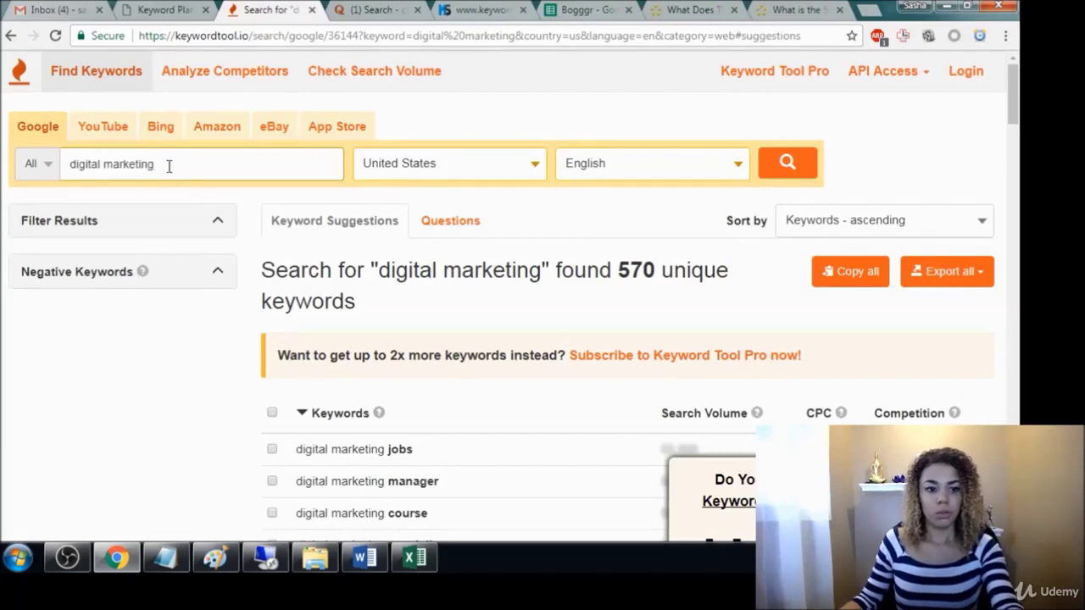
drag(170, 166, 62, 172)
text(ema)
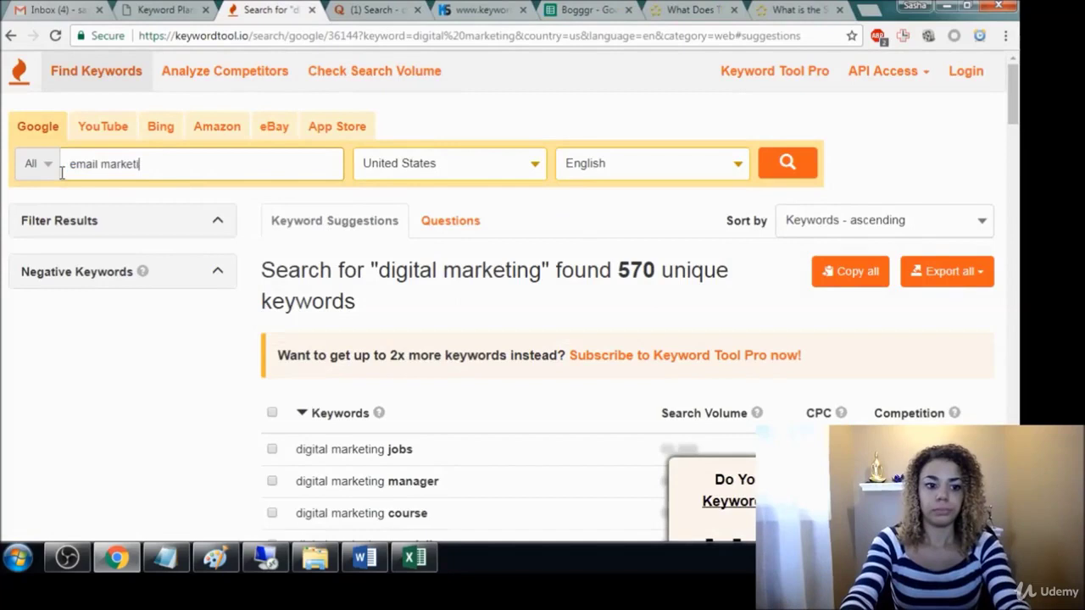
click(793, 169)
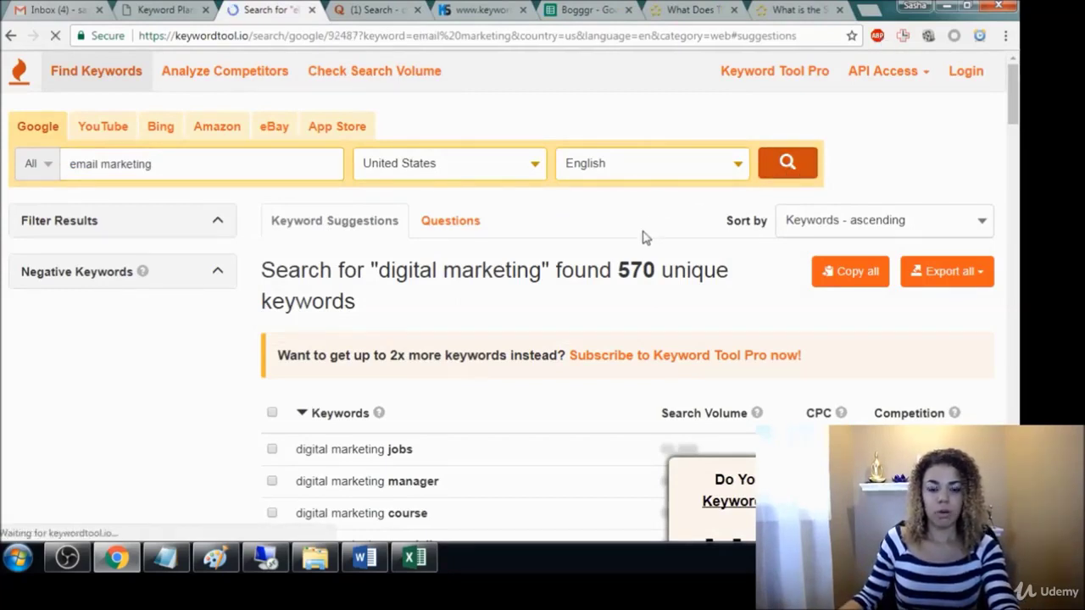
click(377, 15)
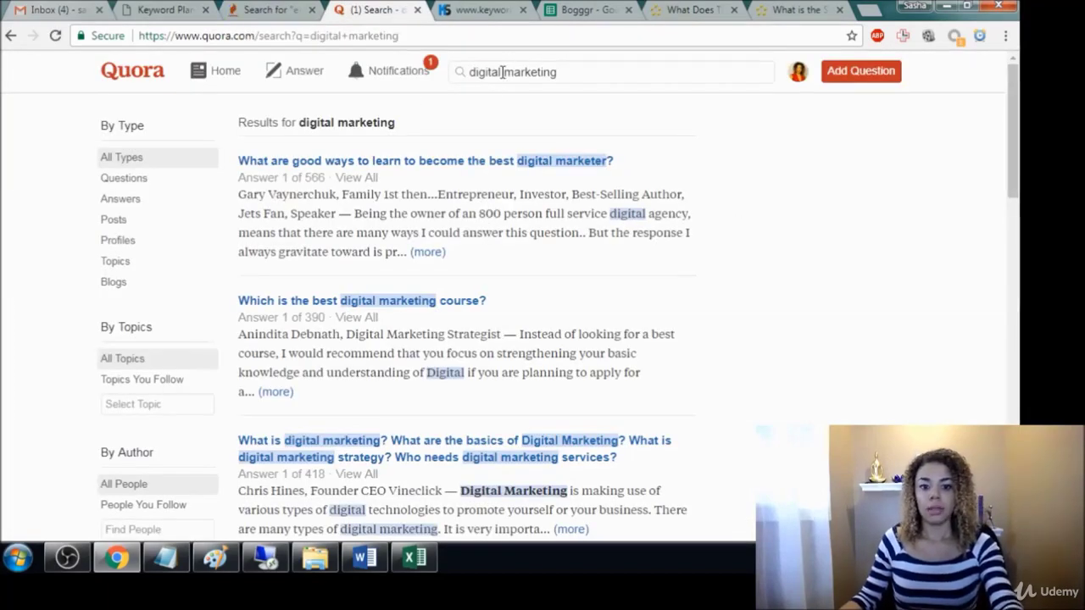
- Search Quora for 'email marketing' and select the top question 'Which email marketing service is the best?'
drag(500, 76, 470, 73)
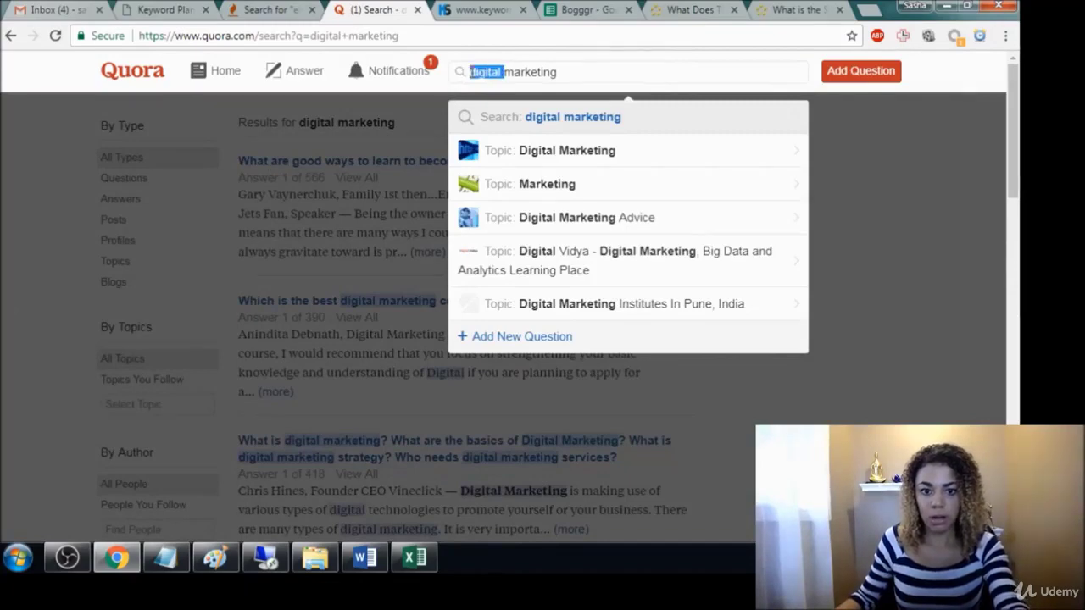
text(email)
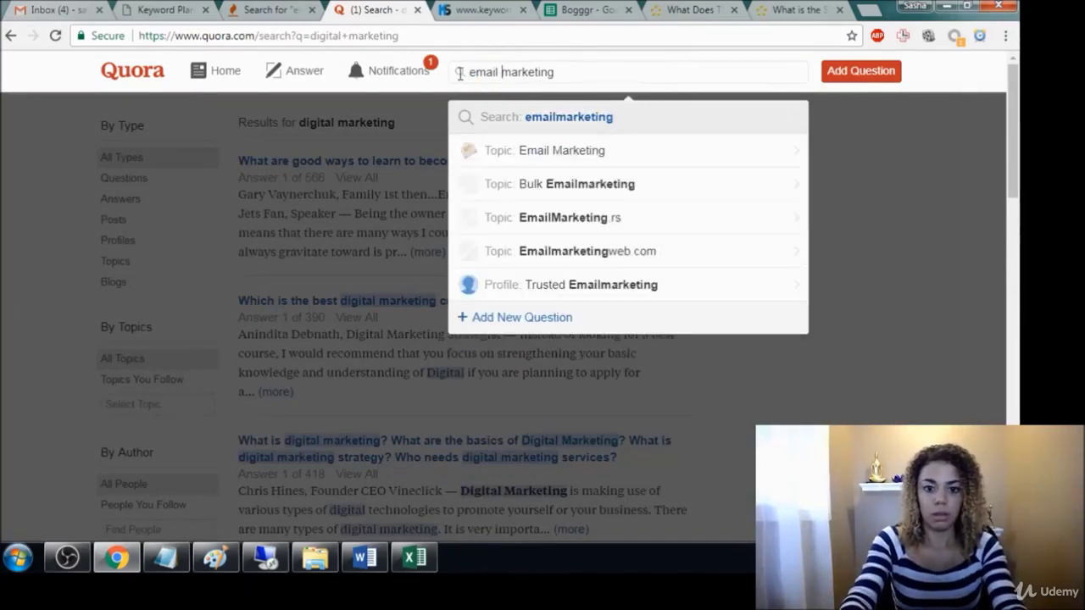
key(Return)
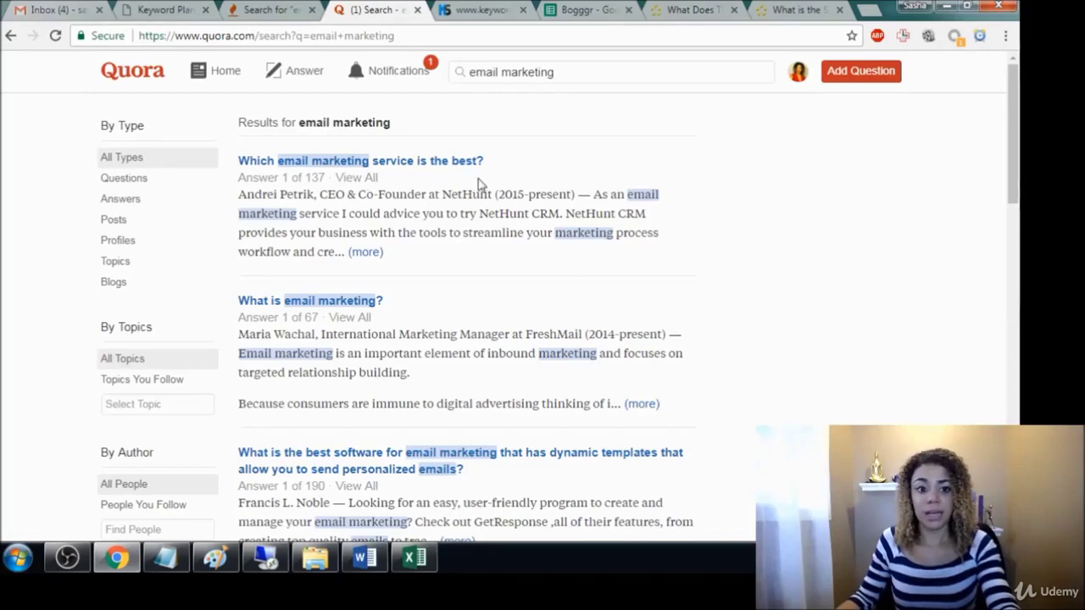
drag(485, 163, 240, 164)
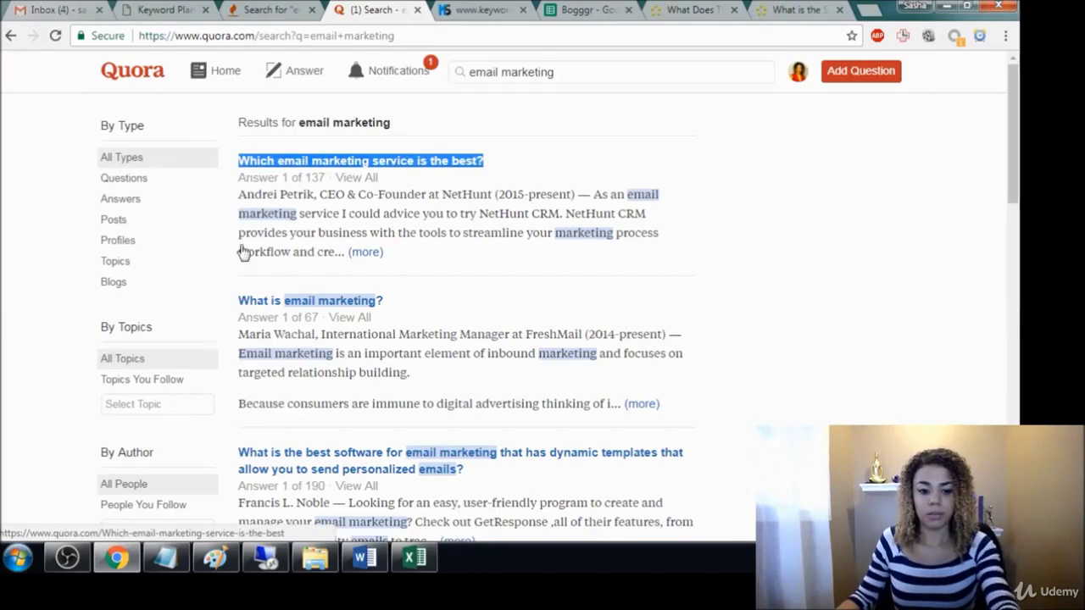
- Replace the old Notepad notes with the copied Quora question and an 'email marketing service' line
click(165, 557)
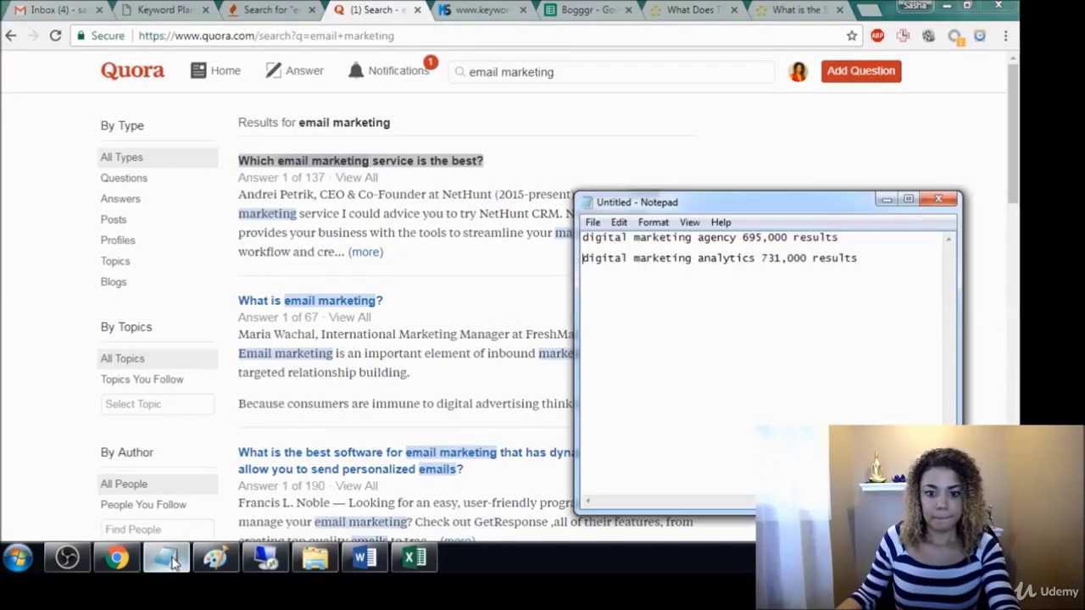
drag(868, 258, 569, 236)
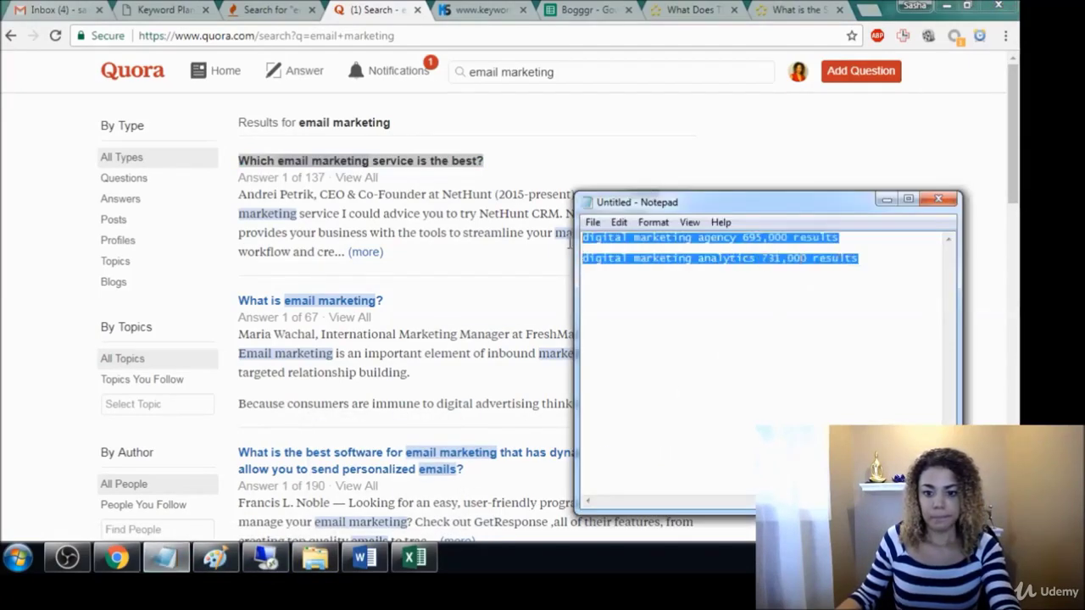
text(which email marketing service is the best?)
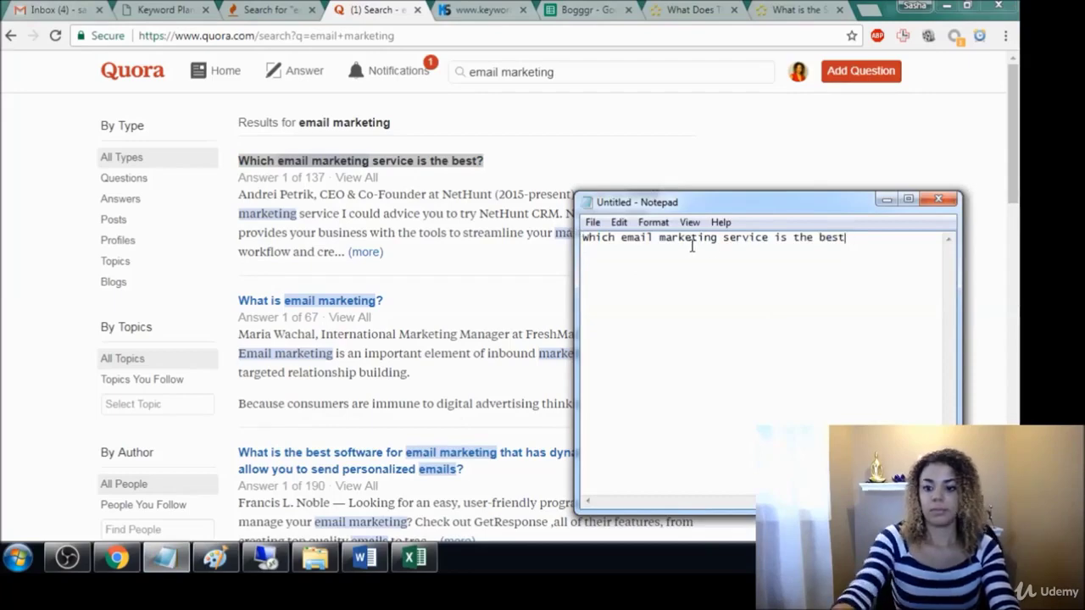
drag(770, 238, 623, 237)
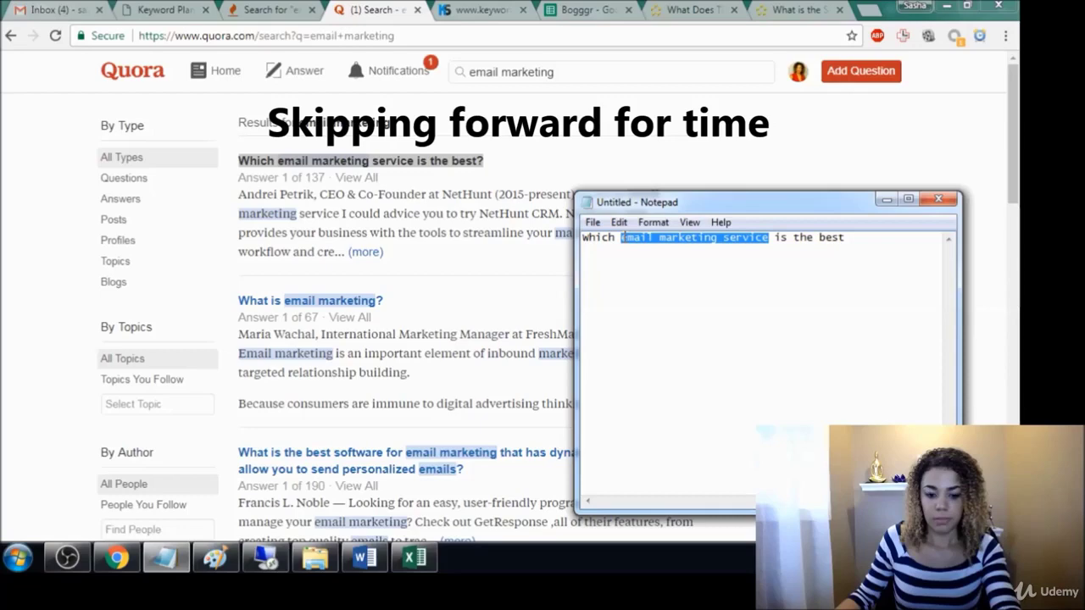
key(ctrl+c)
click(613, 249)
key(ctrl+v)
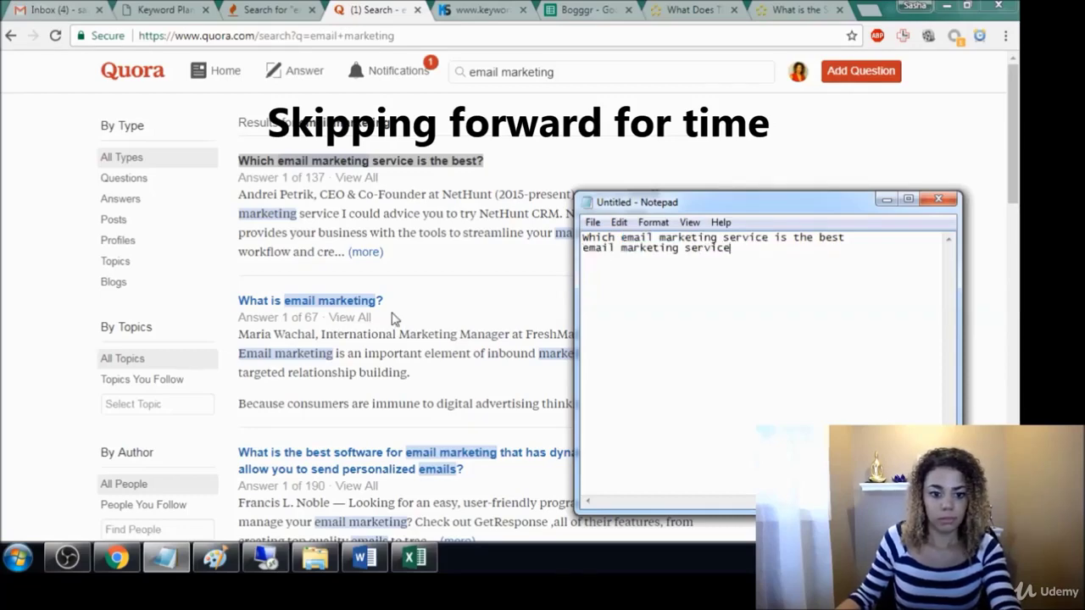
- Add 'why is email marketing important' to the list and select all the phrases
drag(390, 301, 239, 300)
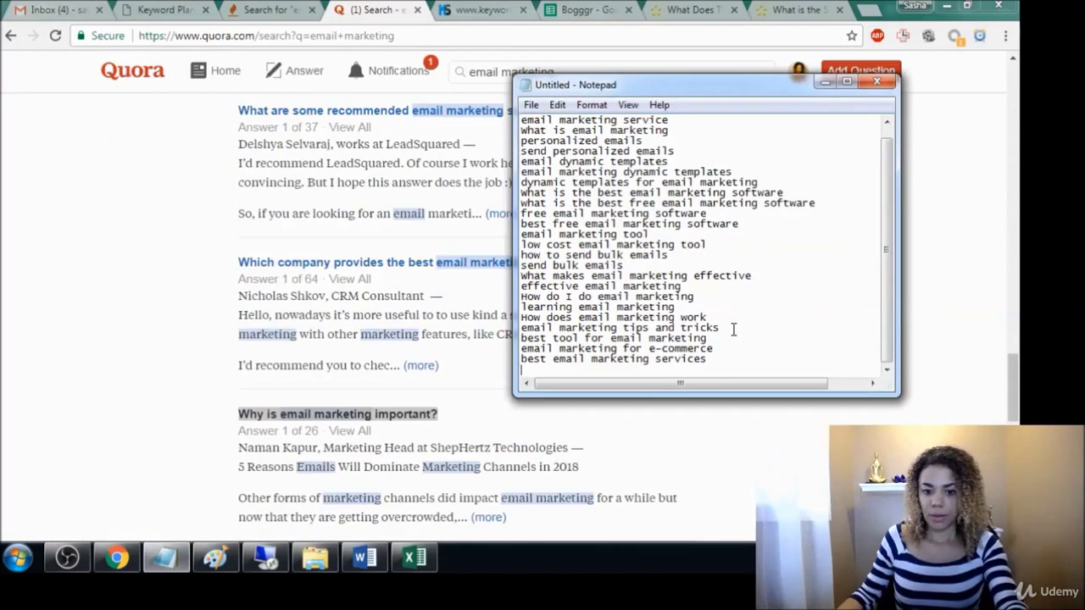
key(ctrl+v)
key(BackSpace)
key(Return)
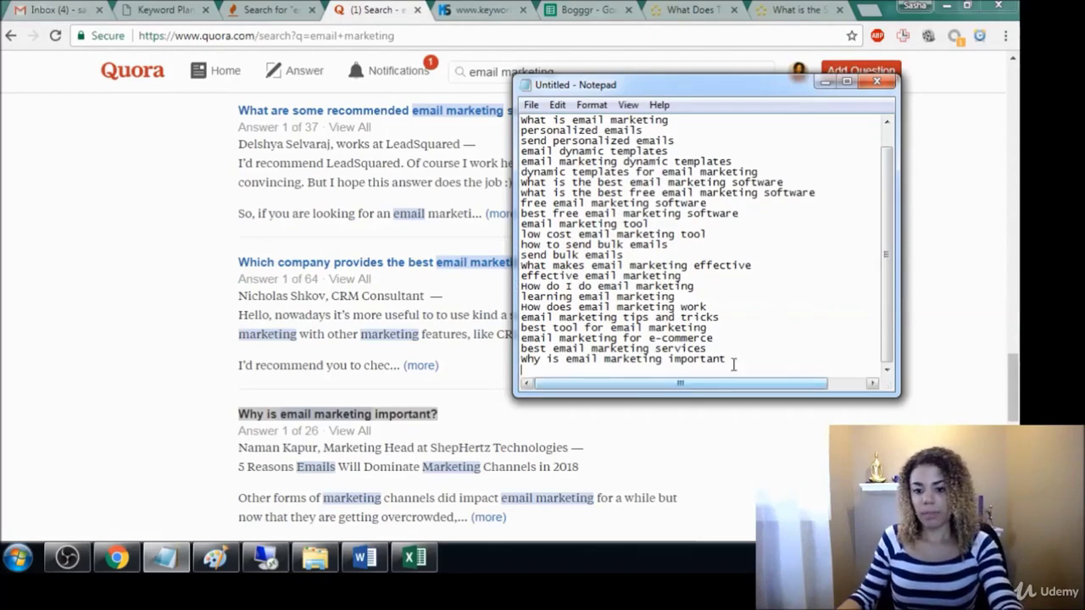
scroll(637, 290, up, 1)
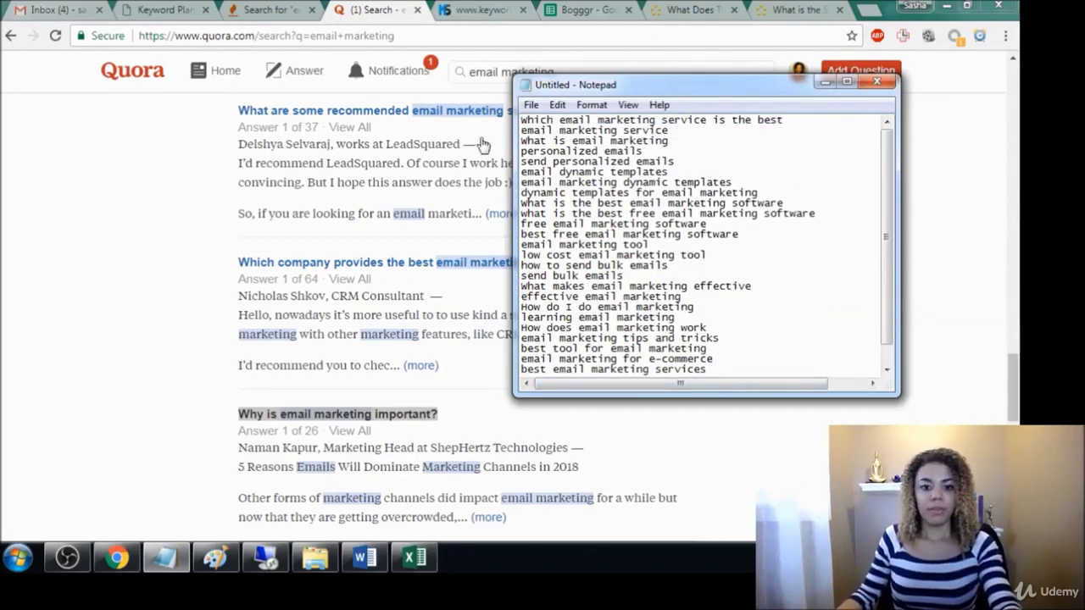
scroll(678, 254, down, 1)
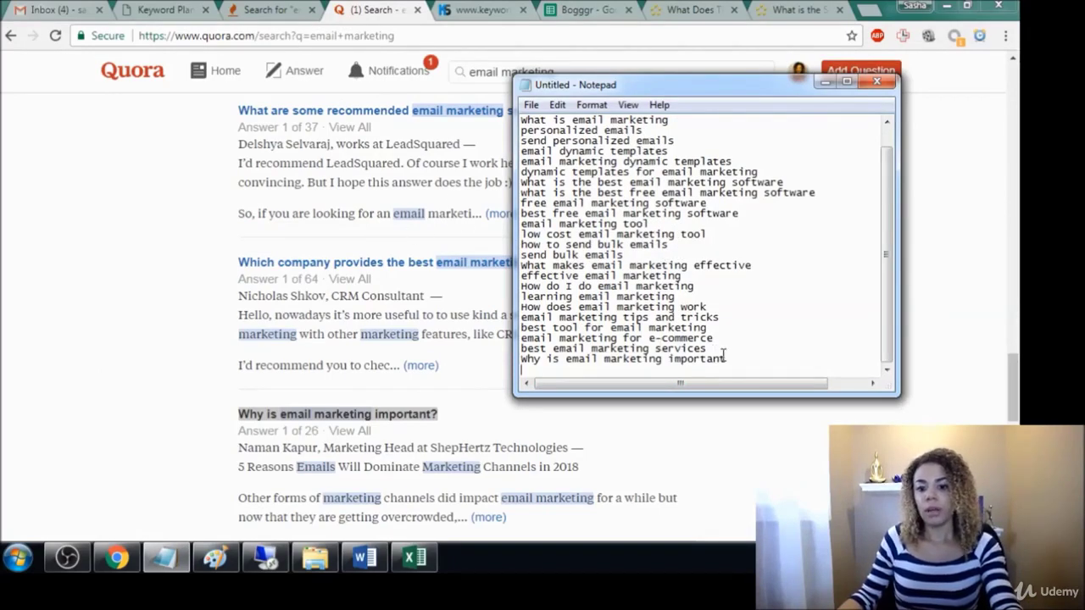
drag(725, 358, 531, 102)
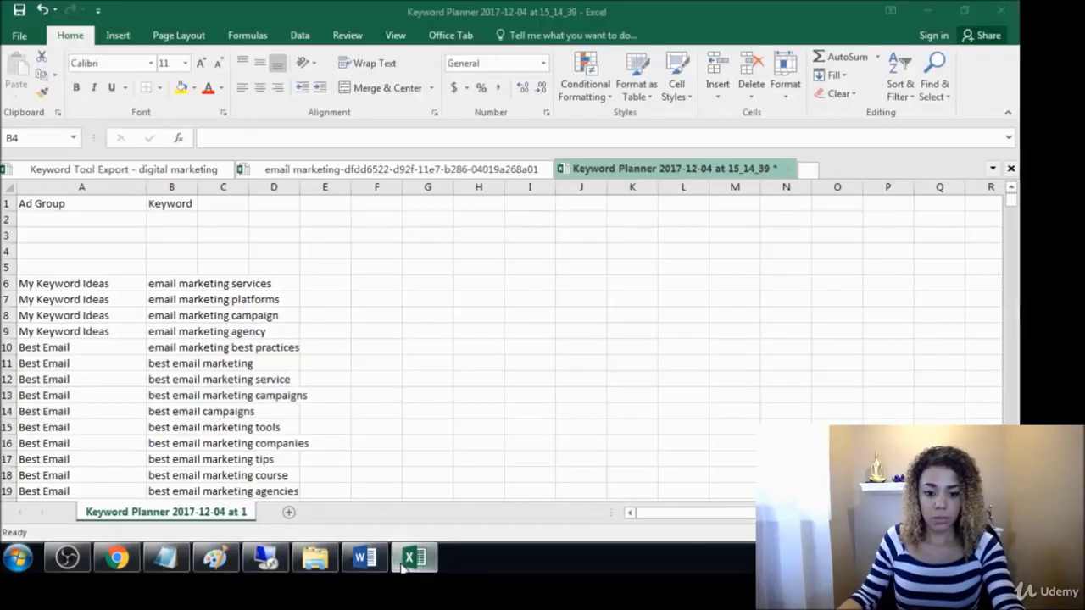
click(415, 557)
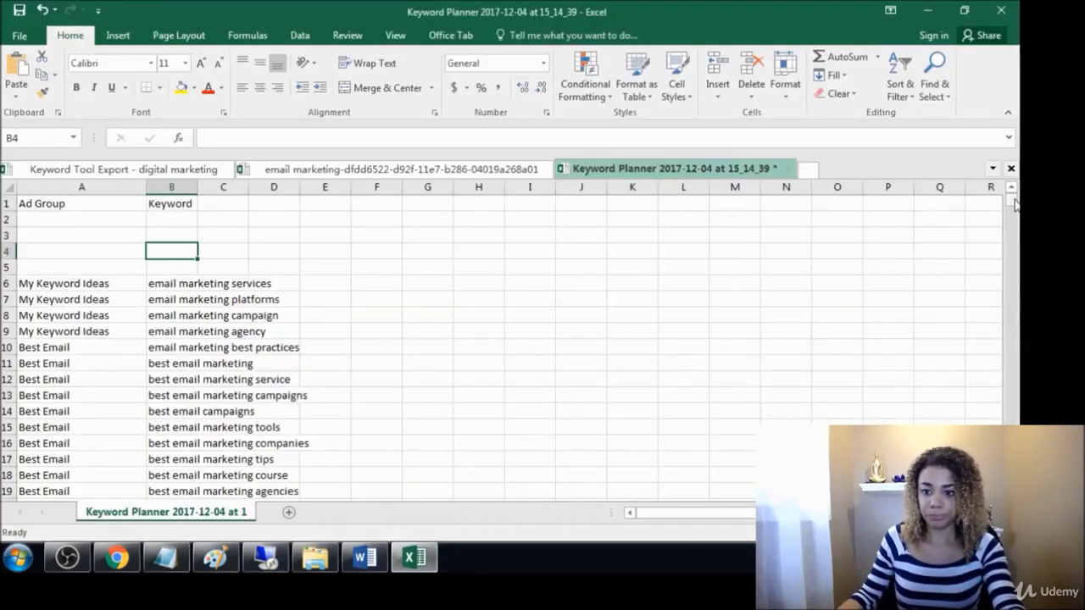
- Paste the copied Notepad keywords into column B starting at cell B1014
drag(1015, 203, 1013, 441)
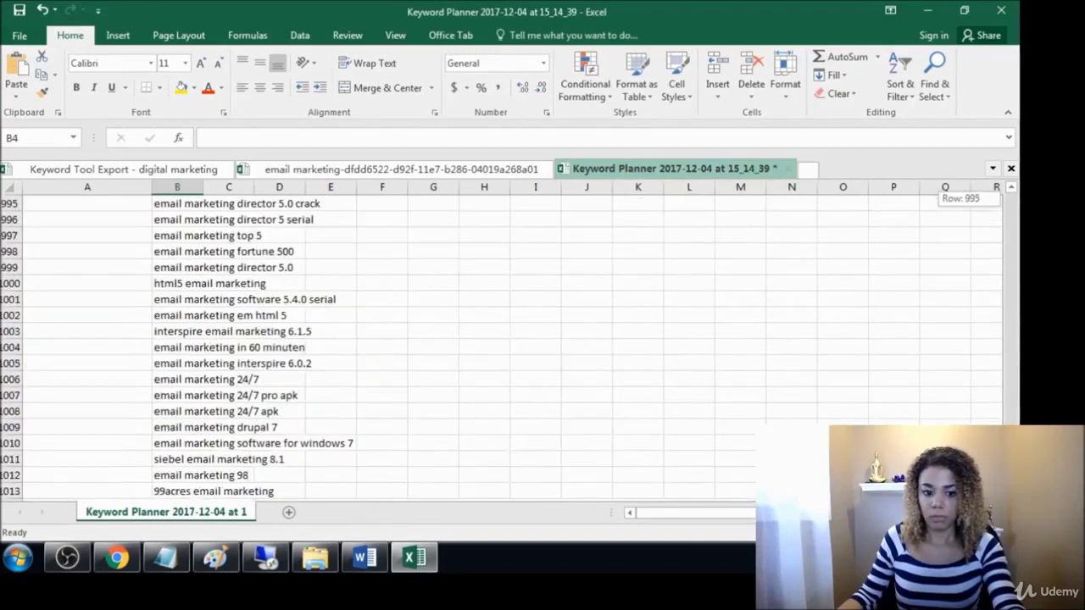
scroll(292, 440, down, 4)
click(184, 320)
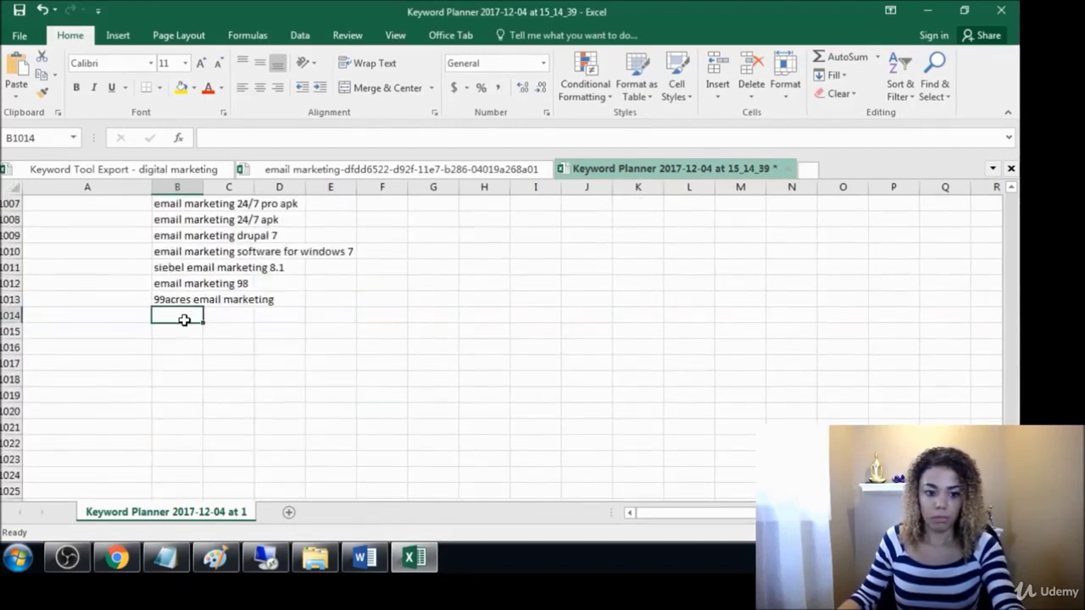
key(ctrl+v)
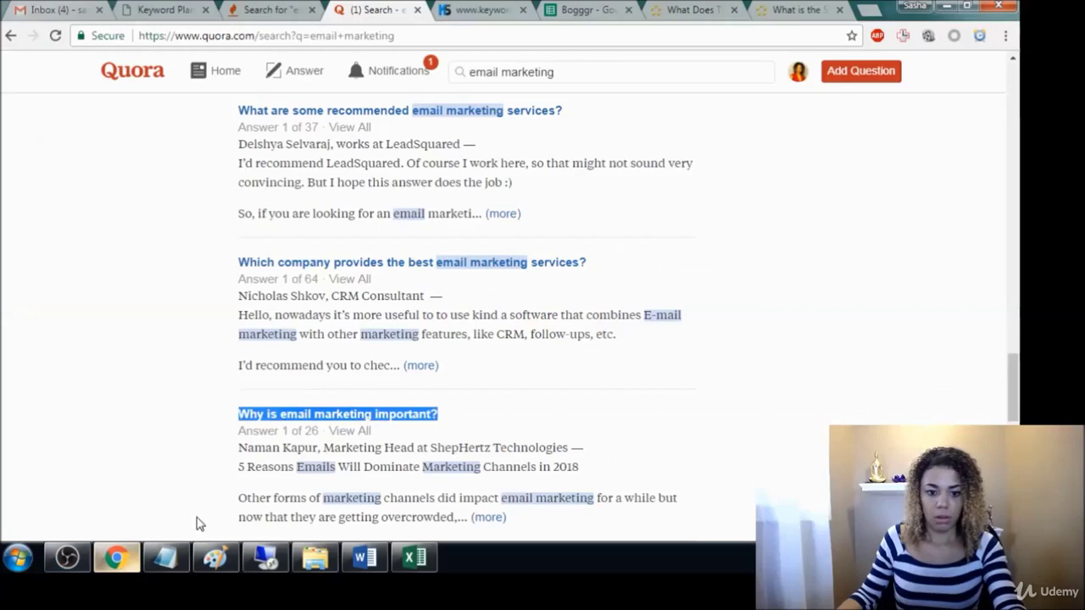
- Copy the Quora question 'Is email marketing dead' into cell B1040
click(117, 557)
scroll(765, 211, down, 2)
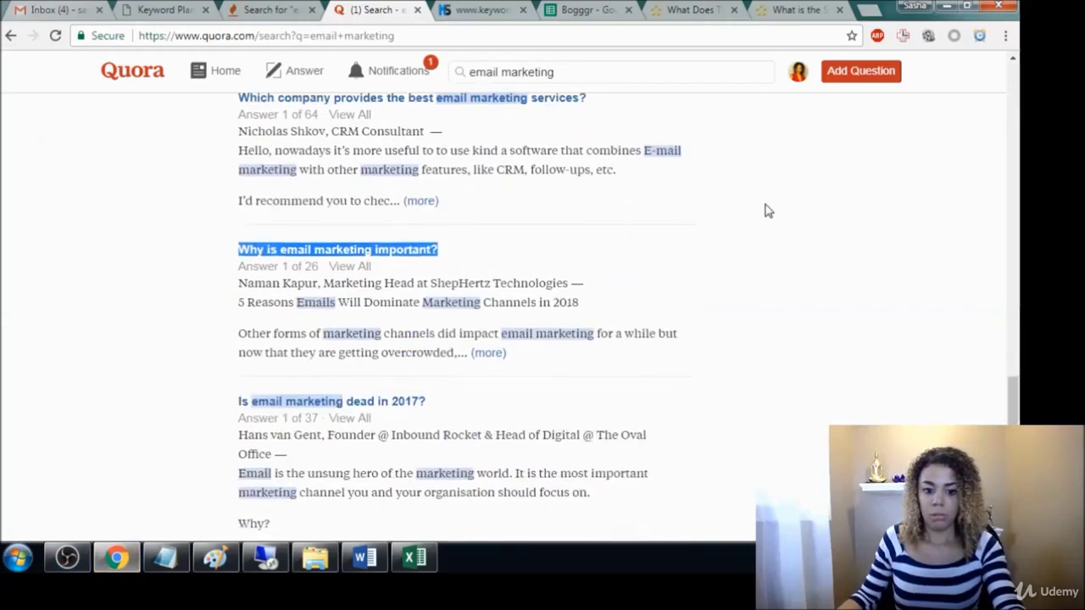
scroll(388, 426, down, 2)
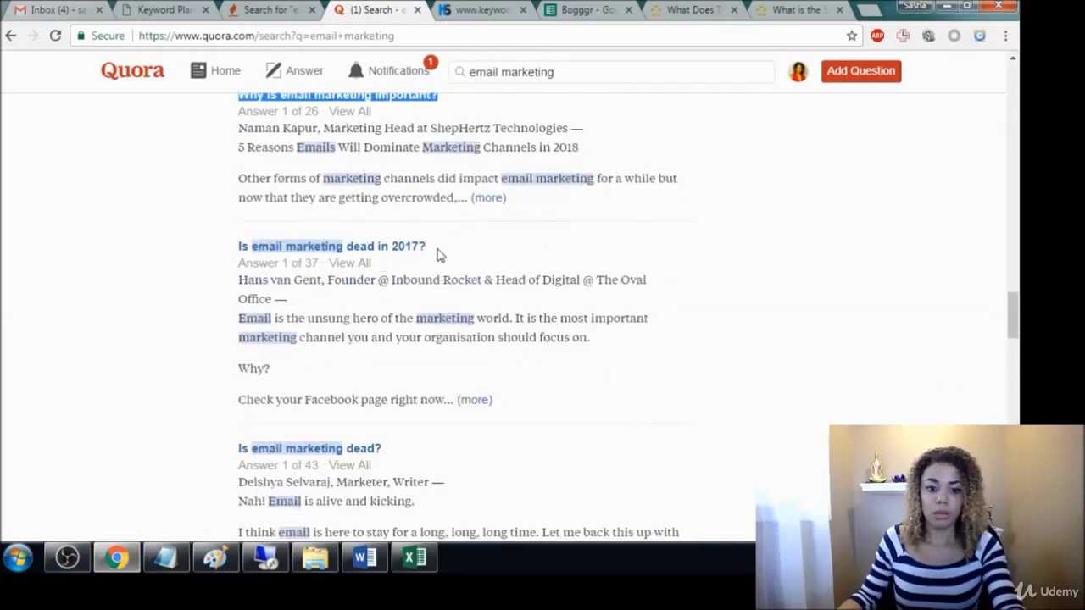
drag(434, 248, 240, 248)
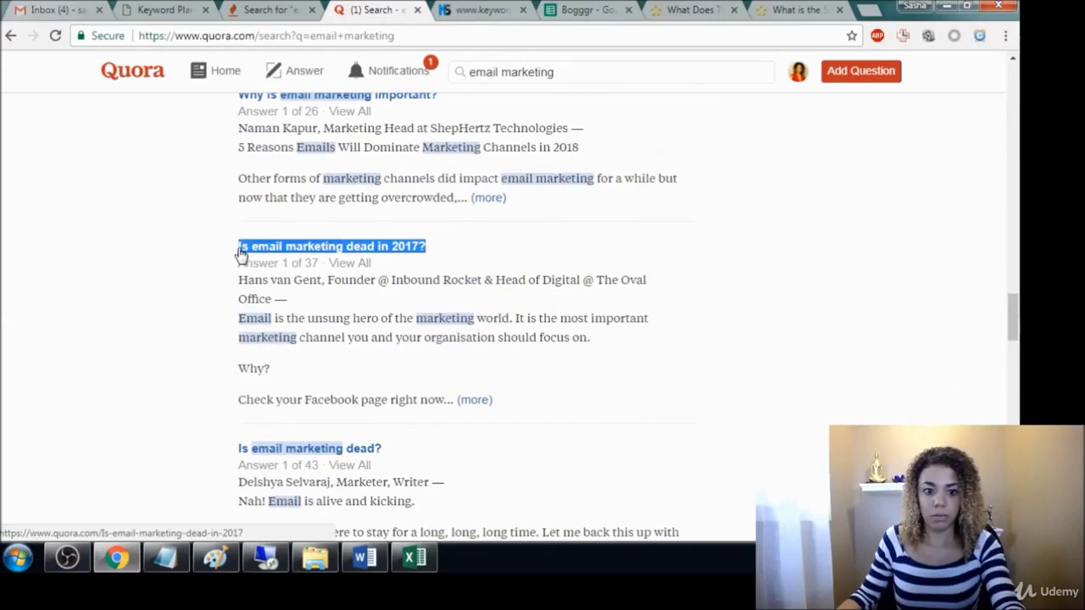
click(415, 557)
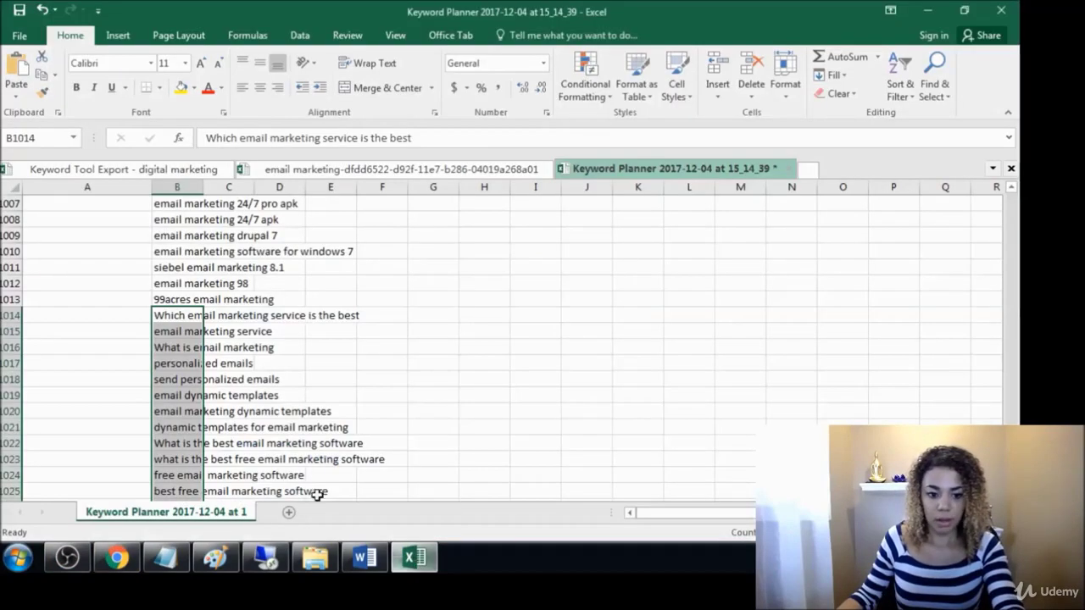
scroll(314, 457, down, 8)
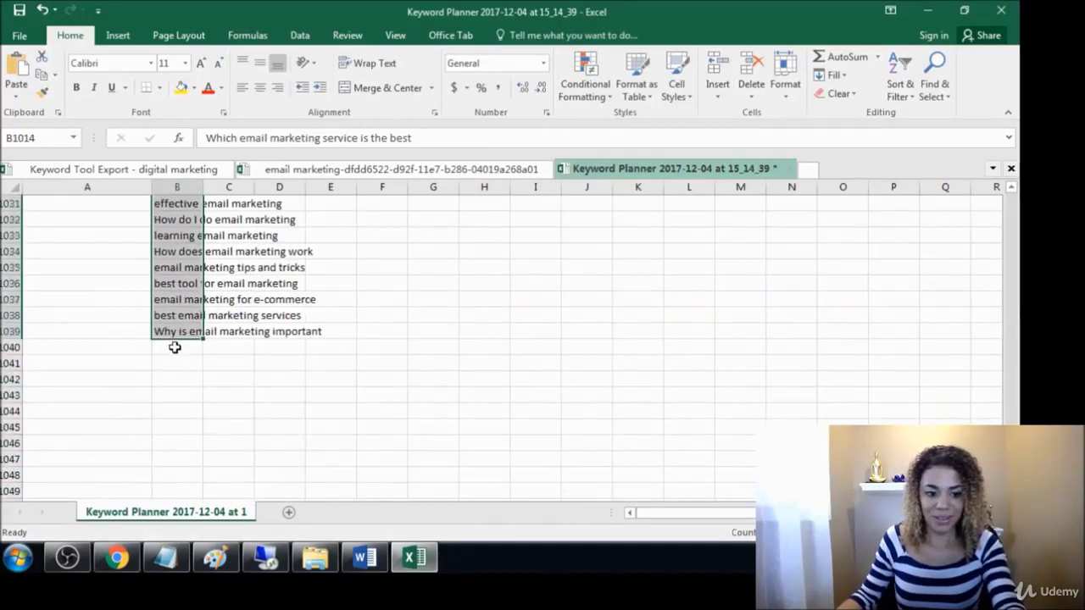
click(173, 348)
key(alt+Tab)
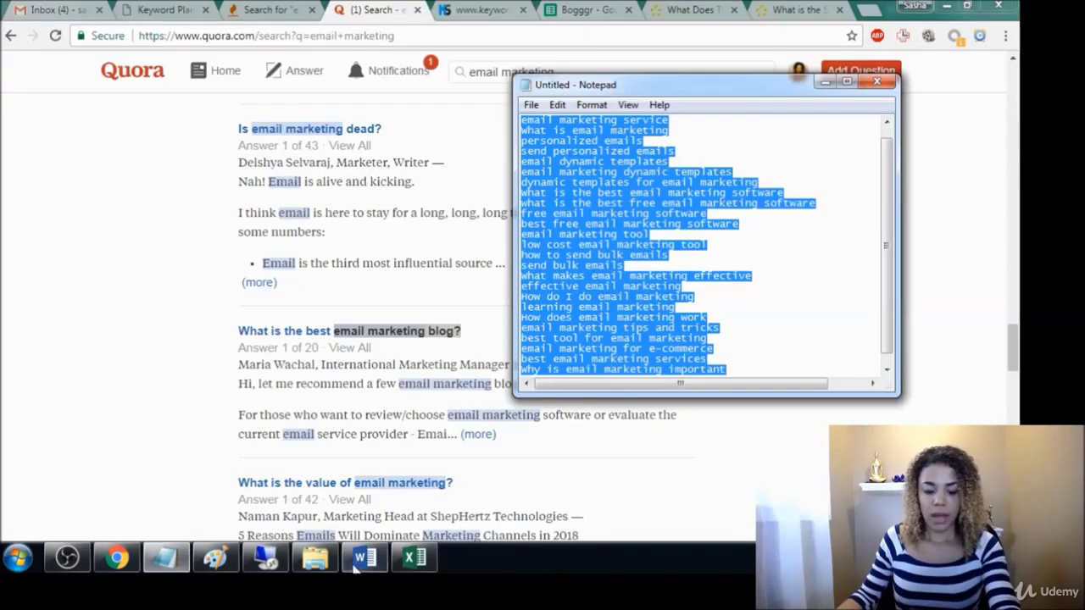
- Paste 'email marketing blog' into B1041 and remove its trailing question mark
click(414, 559)
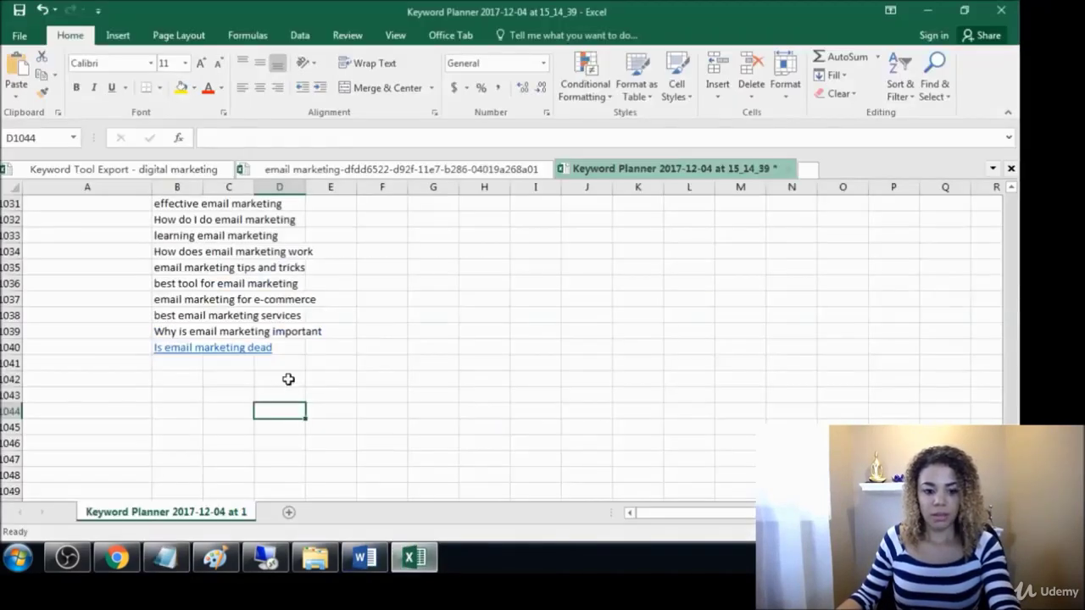
click(194, 364)
text(email marketing blog?)
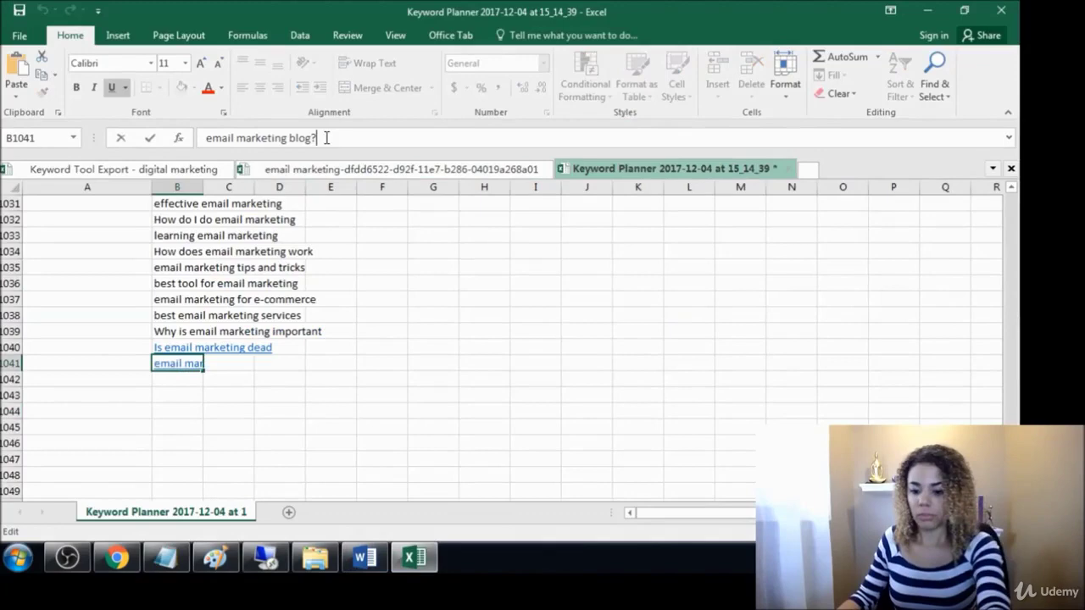
key(BackSpace)
click(276, 411)
click(117, 556)
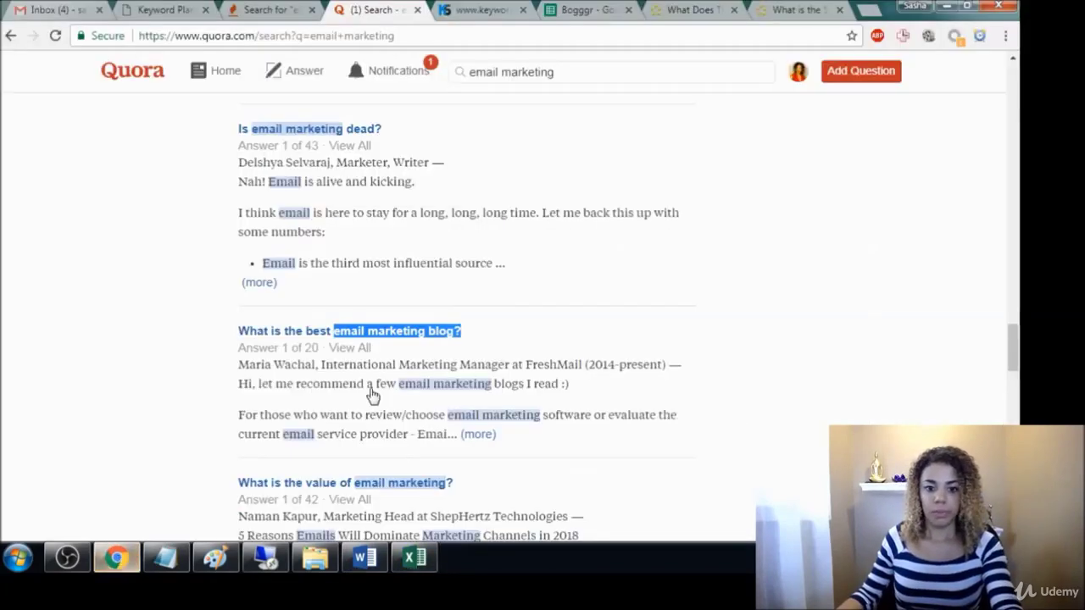
- Export keywordtool.io's 457 'email marketing' suggestions as CSV and open the downloaded file
click(416, 10)
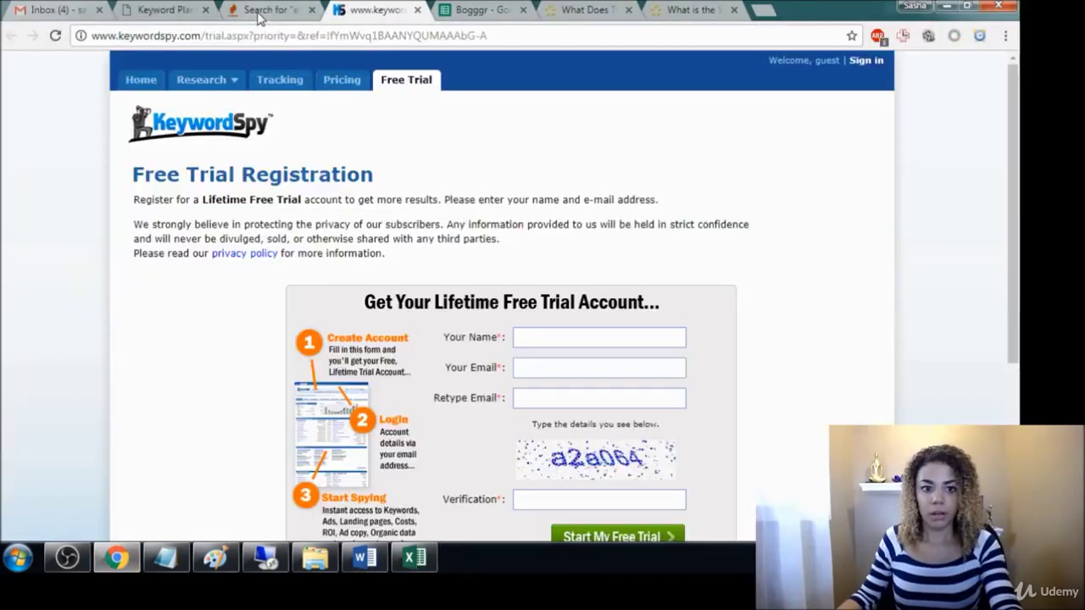
click(259, 15)
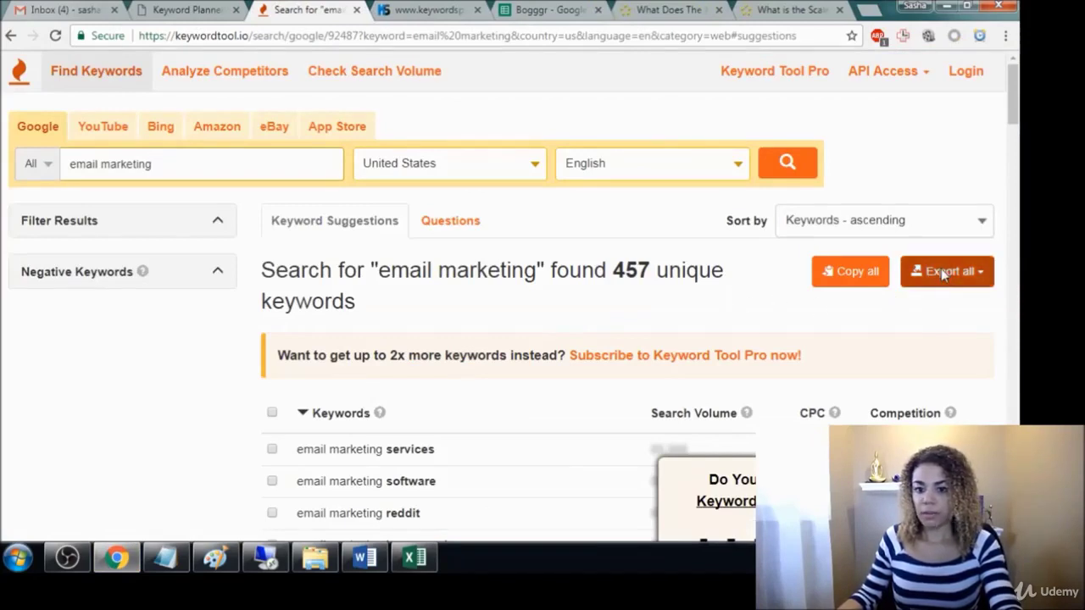
click(943, 274)
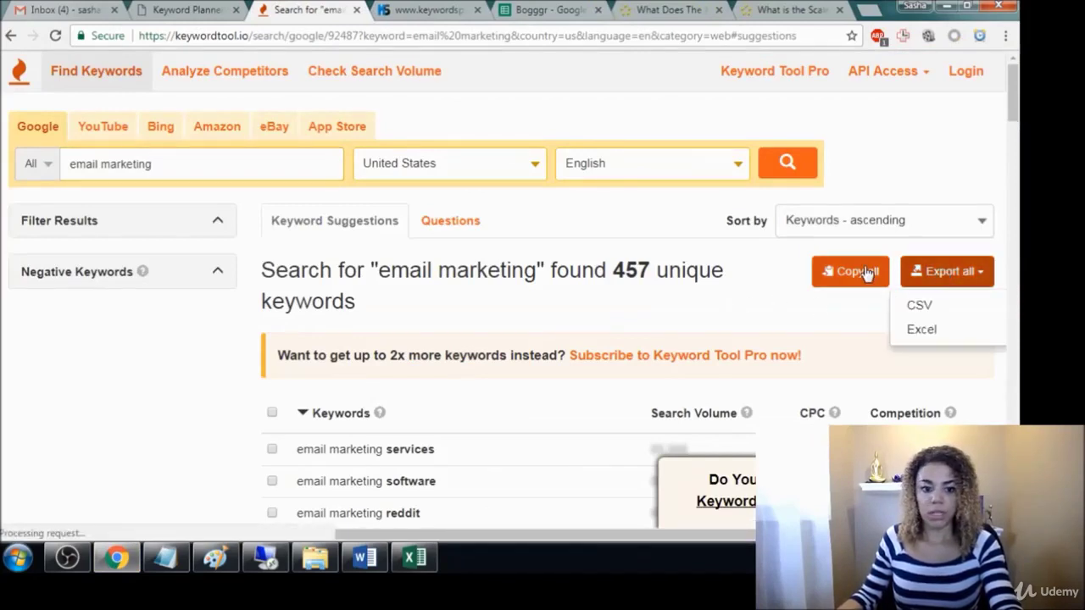
click(914, 310)
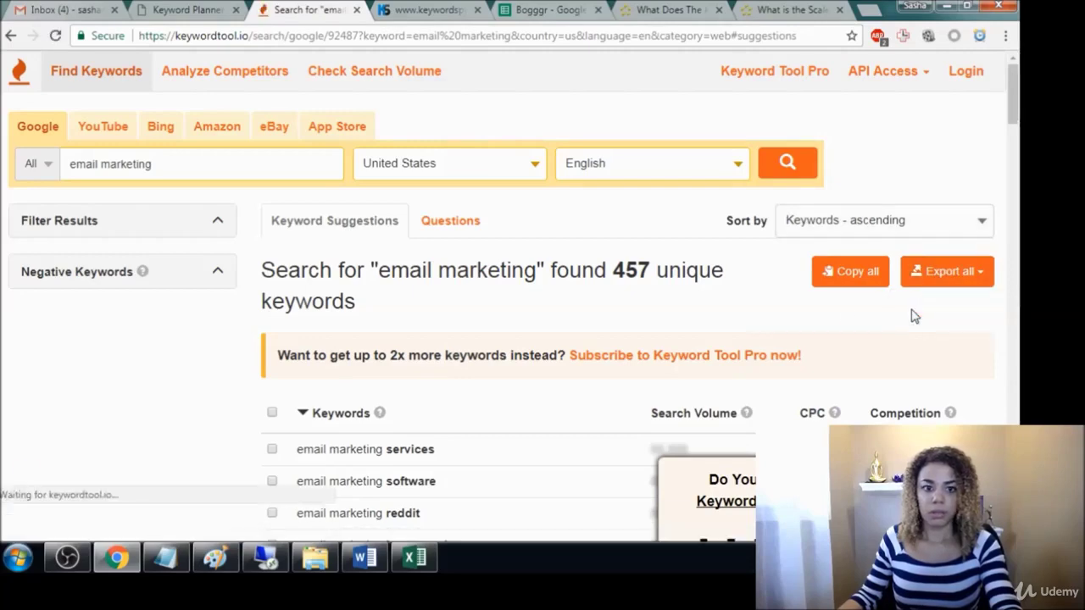
click(79, 524)
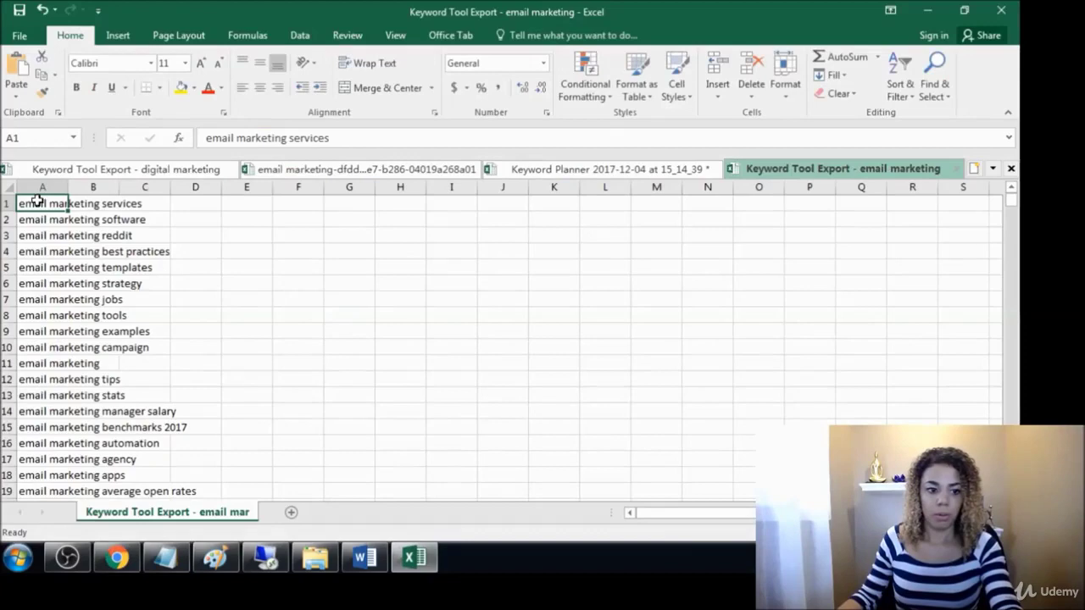
- Copy the exported keywords from column A and paste them into B1042 of the Keyword Planner sheet
drag(37, 200, 29, 443)
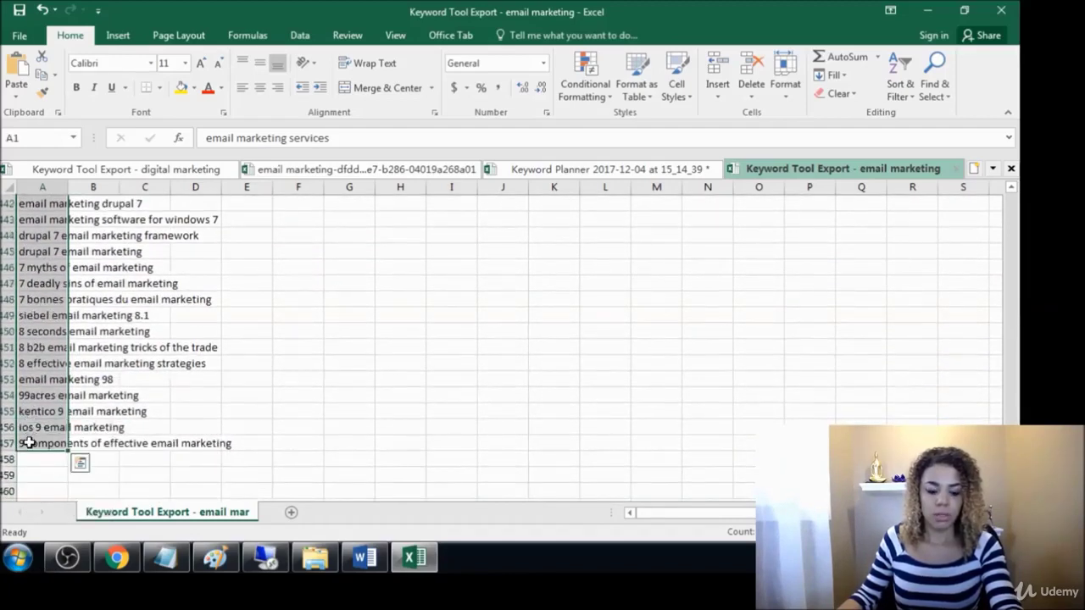
key(ctrl+c)
scroll(151, 316, up, 2)
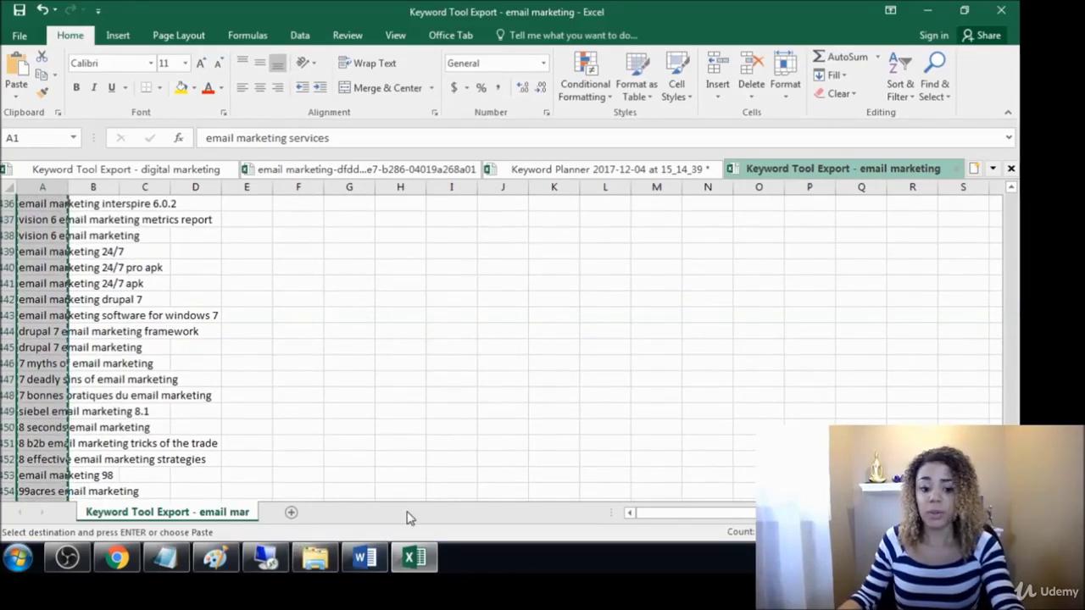
click(522, 171)
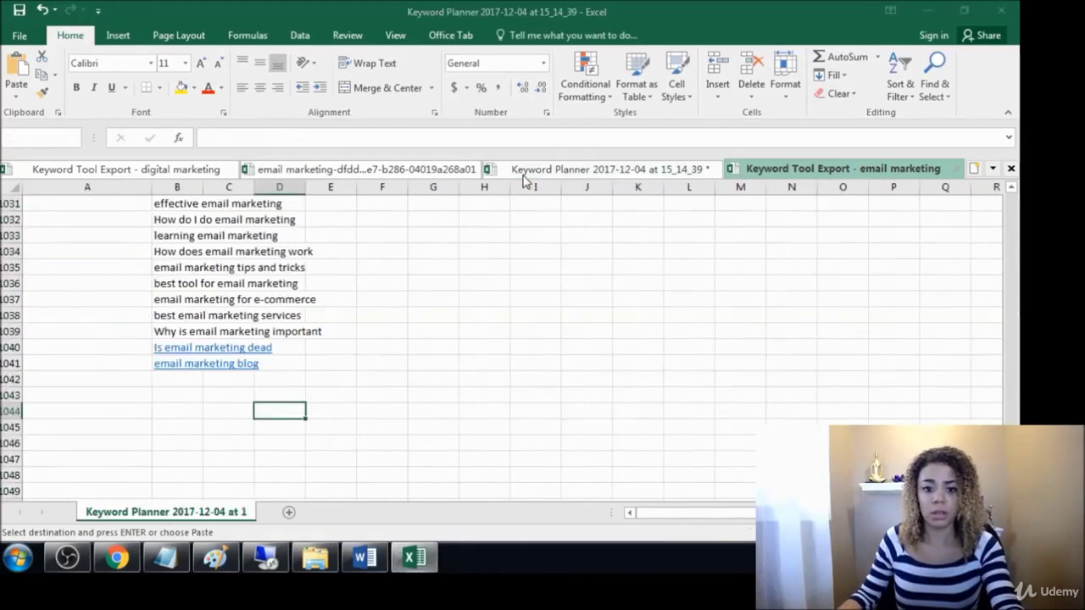
click(181, 382)
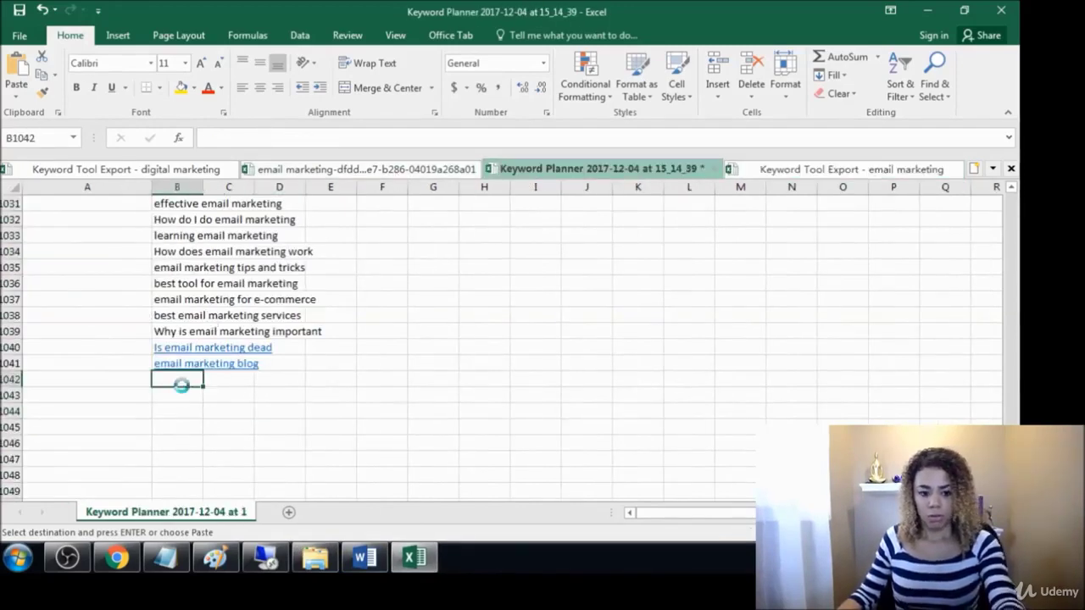
key(ctrl+v)
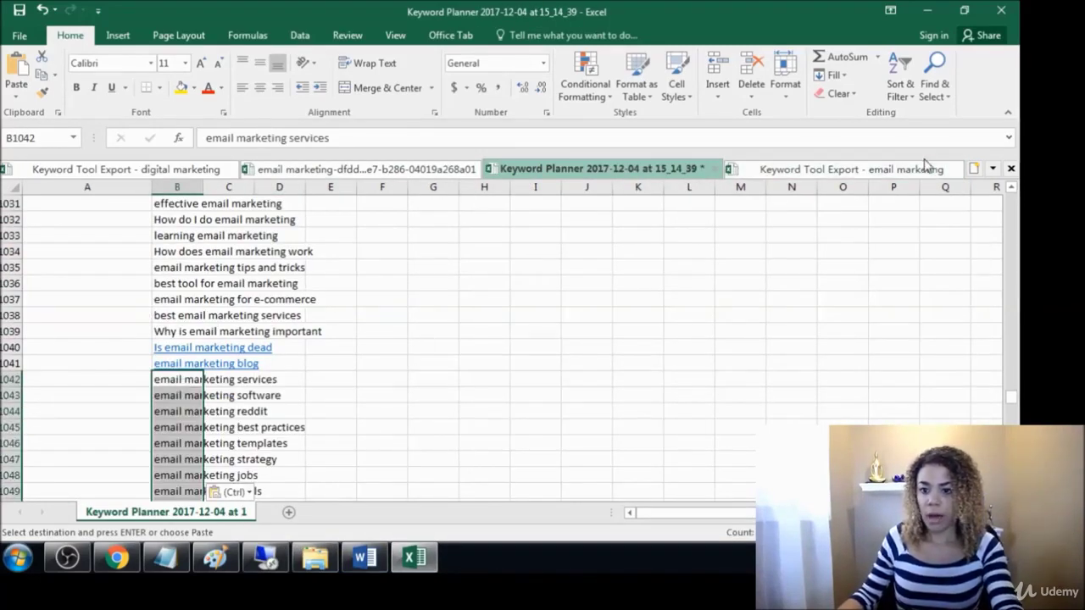
- Close the export workbook without keeping the clipboard, then select keyword column B
click(847, 169)
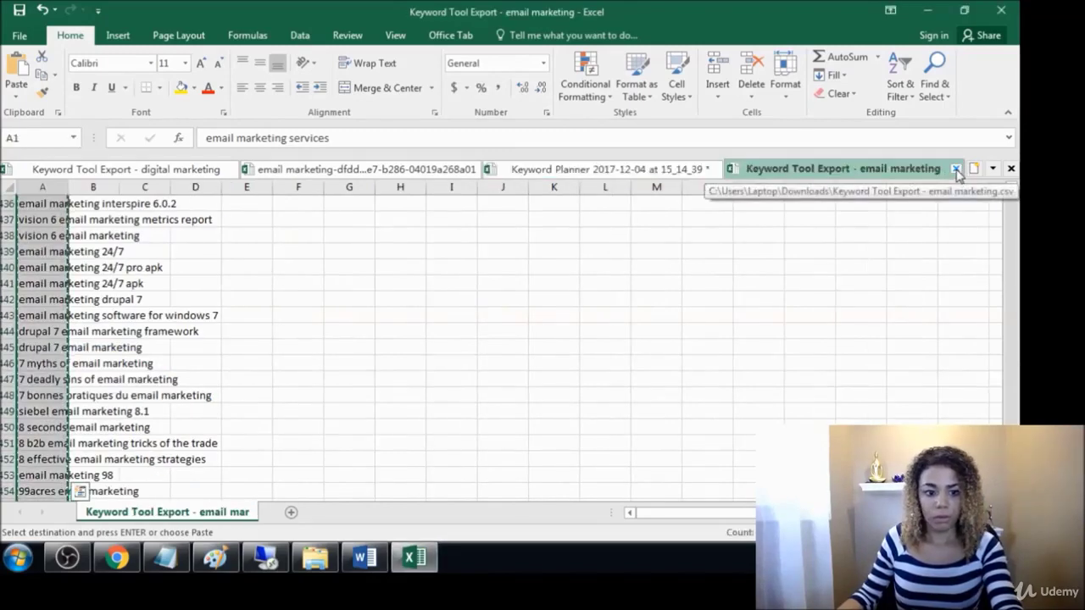
click(513, 329)
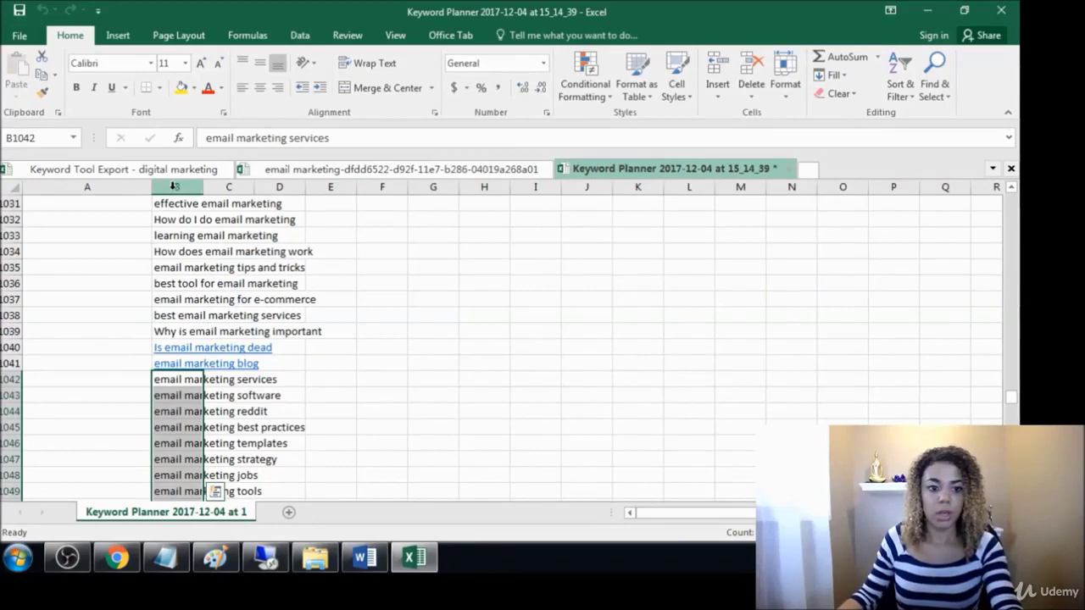
click(173, 186)
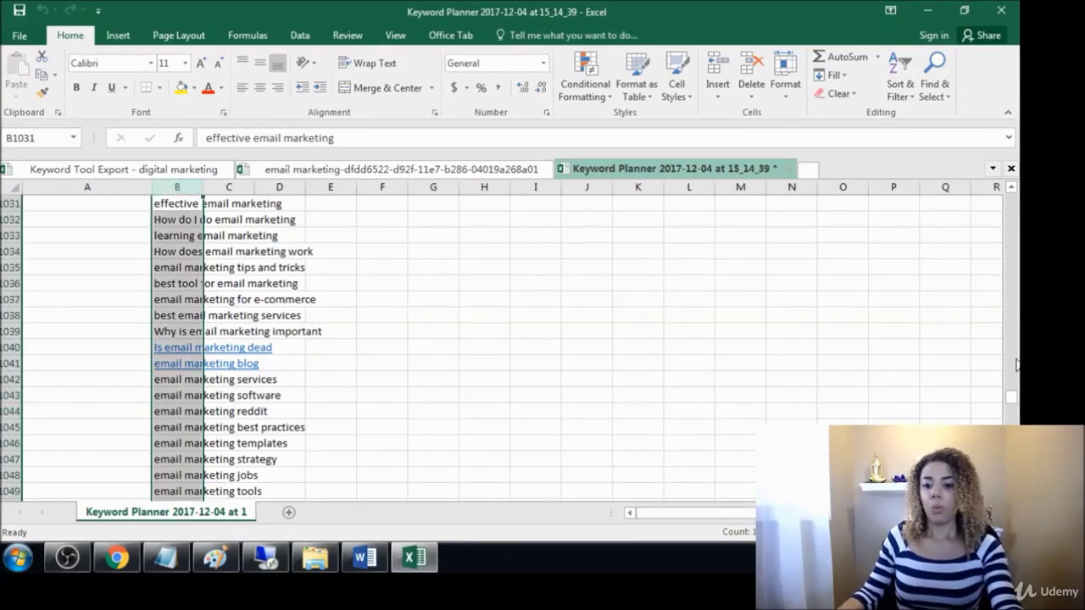
drag(1011, 394, 1011, 399)
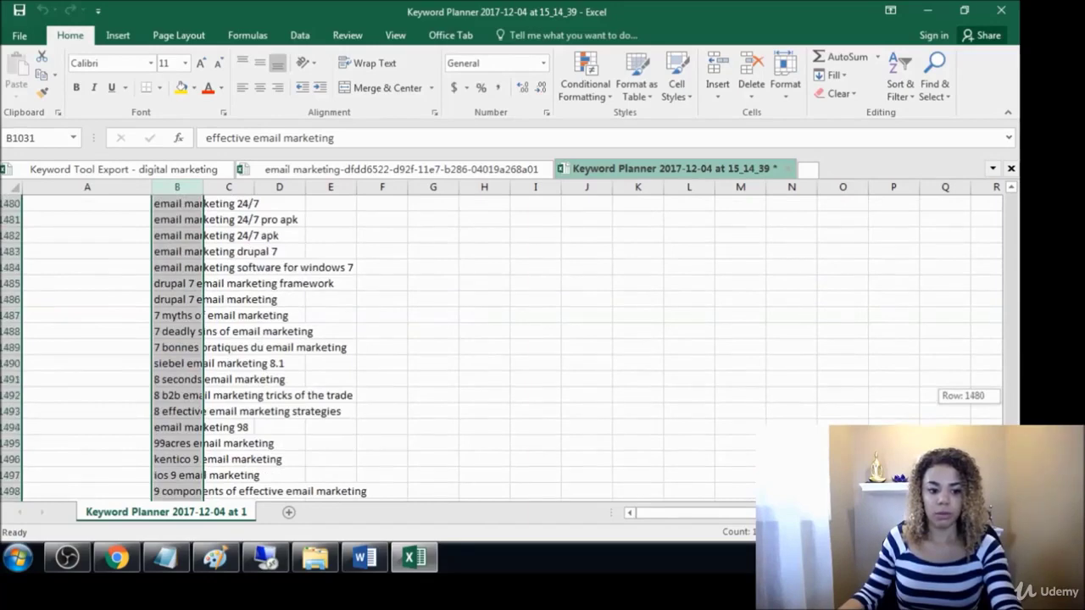
drag(1011, 399, 1010, 196)
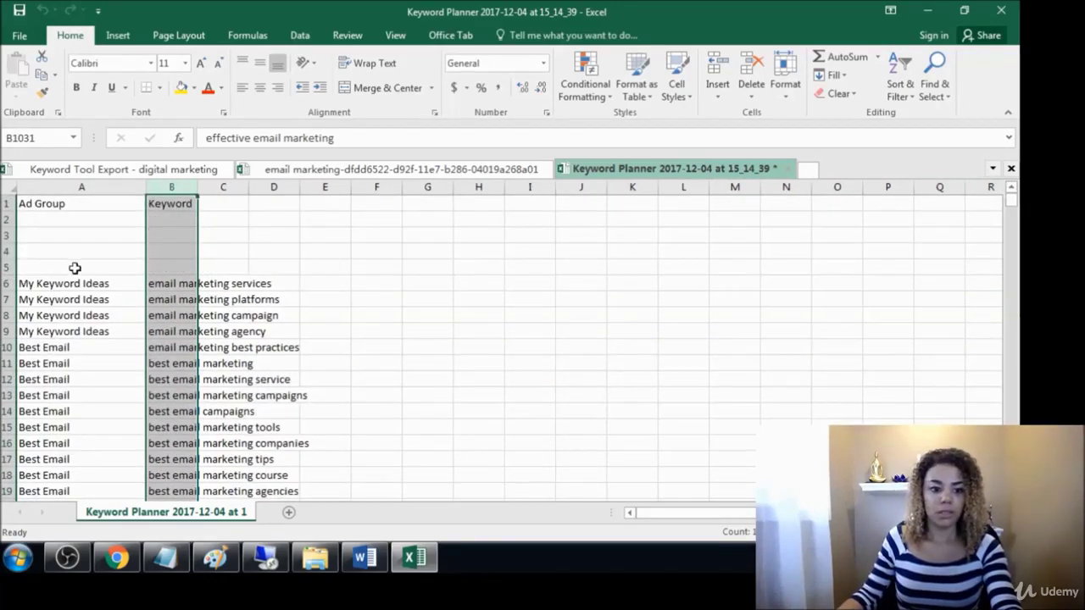
- Delete the Ad Group column A
click(56, 183)
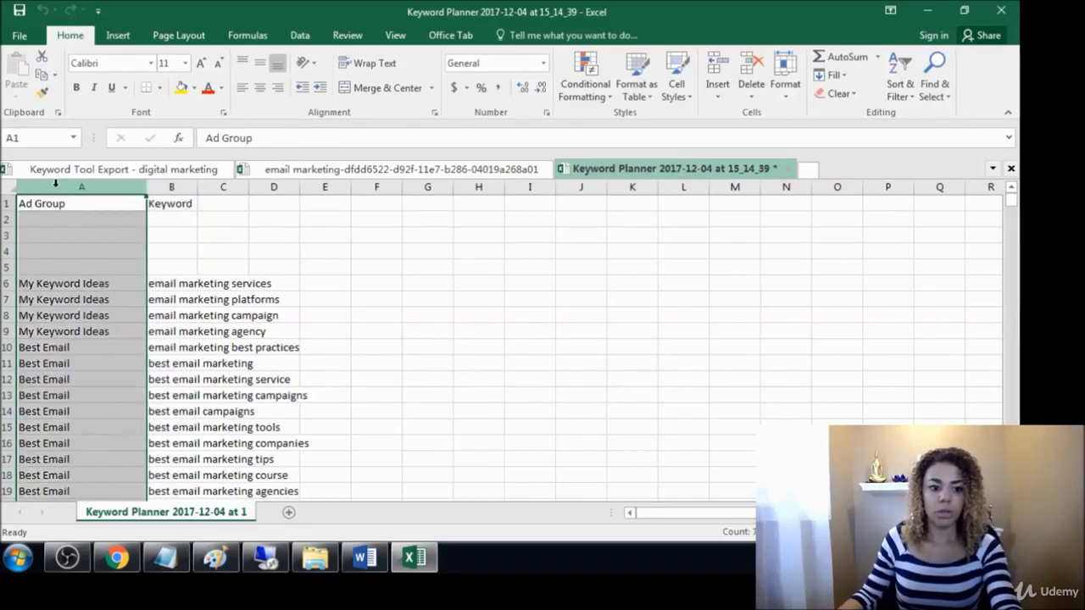
right_click(56, 183)
click(105, 318)
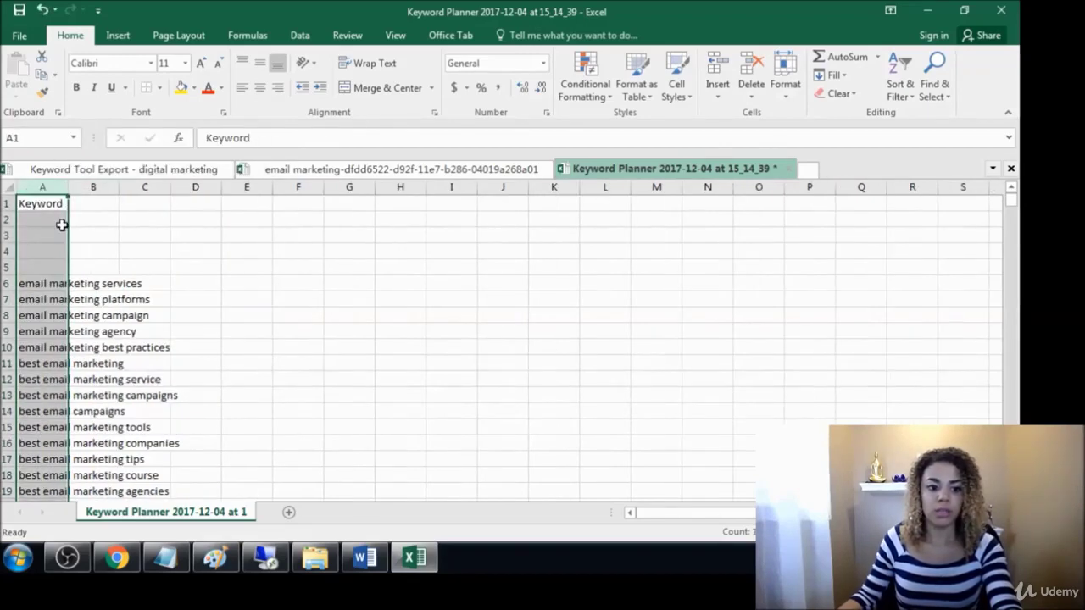
- Delete the top five rows and autofit column A to show the full keywords
drag(4, 204, 4, 269)
right_click(4, 268)
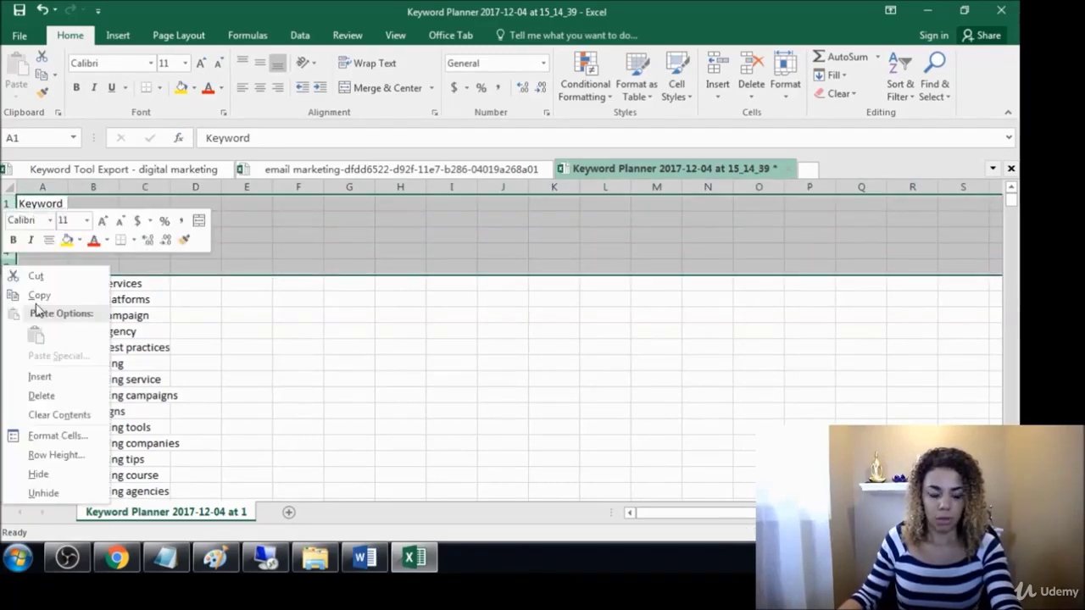
click(58, 398)
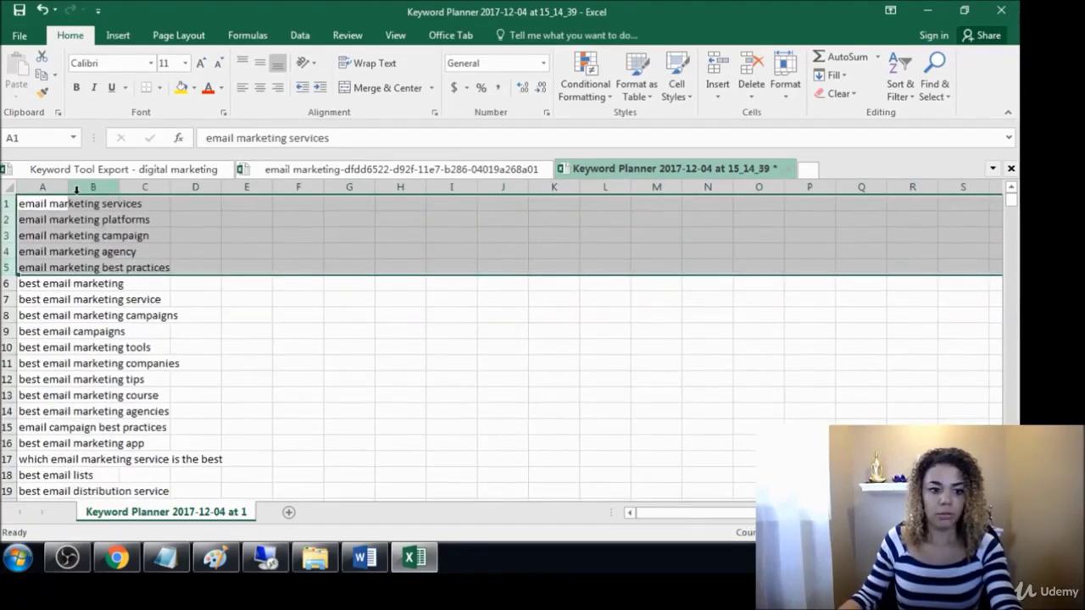
click(42, 187)
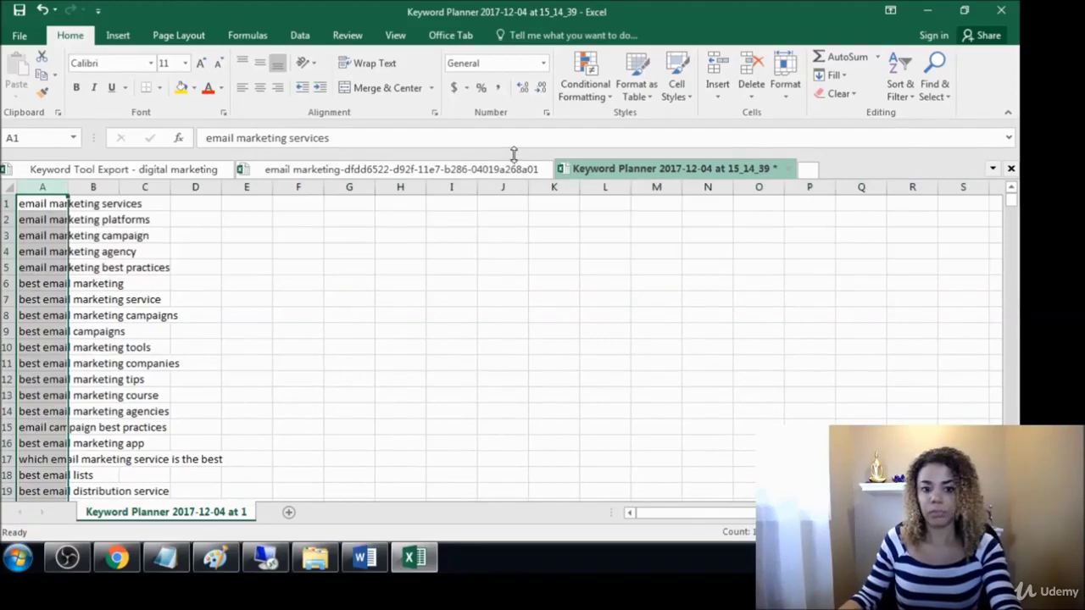
double_click(67, 182)
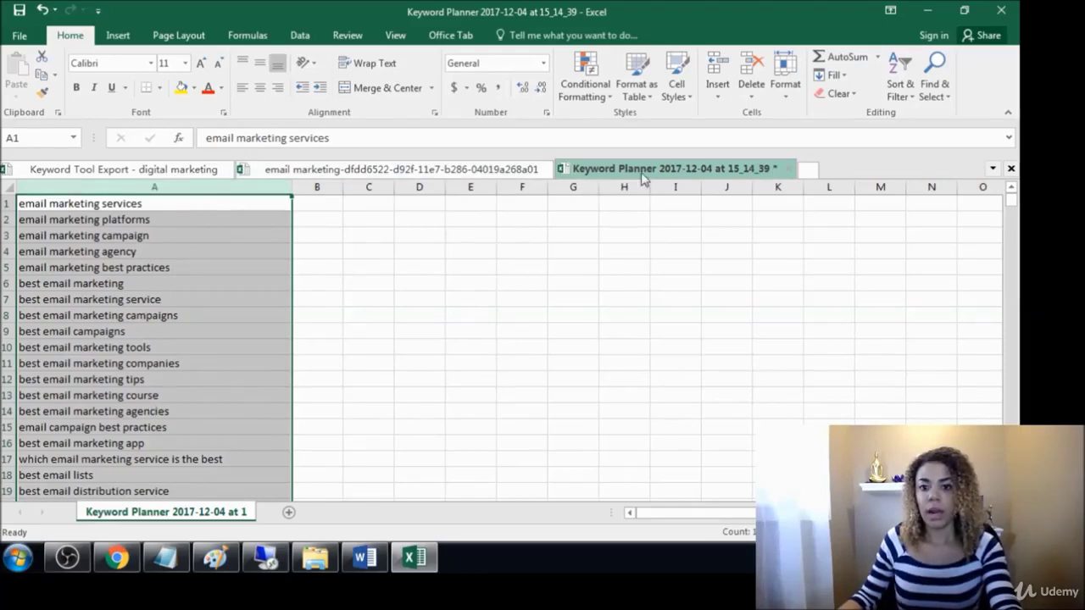
- Run Remove Duplicates on column A, removing 330 duplicates and leaving 1168 unique keywords
click(302, 37)
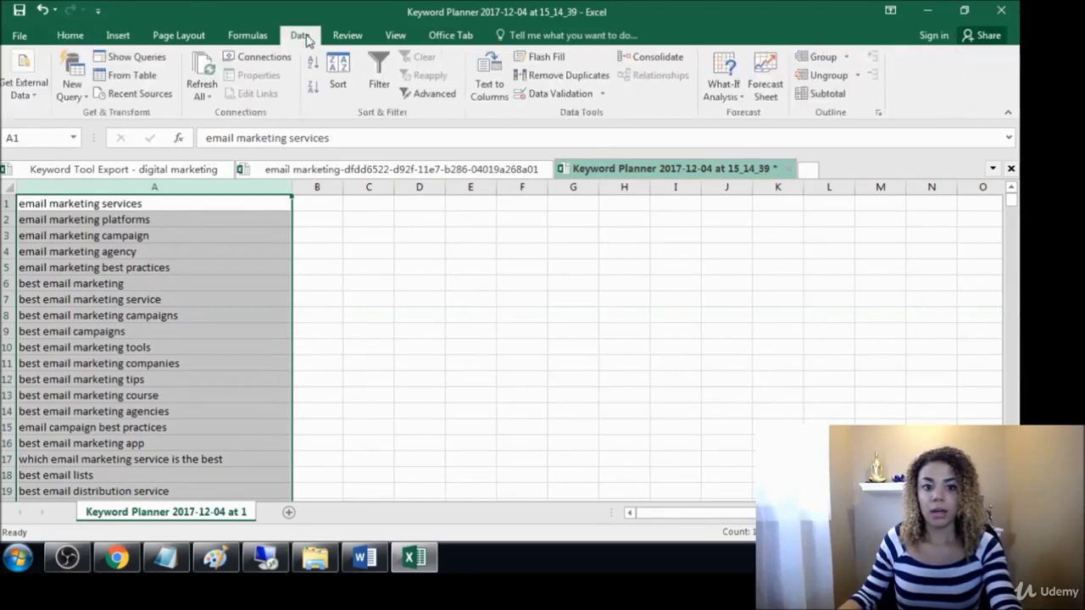
click(547, 75)
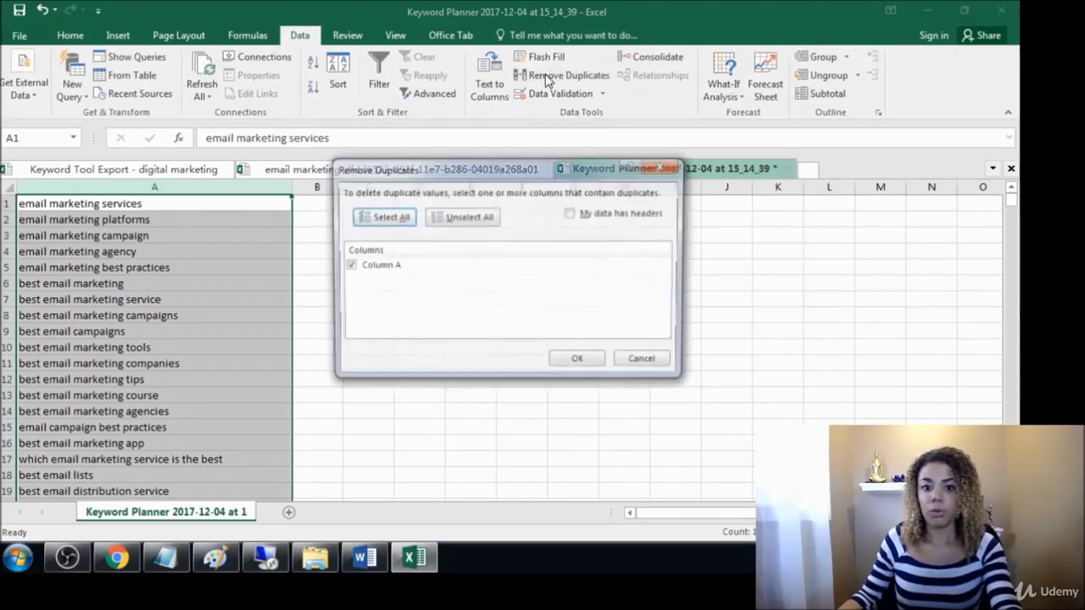
click(583, 362)
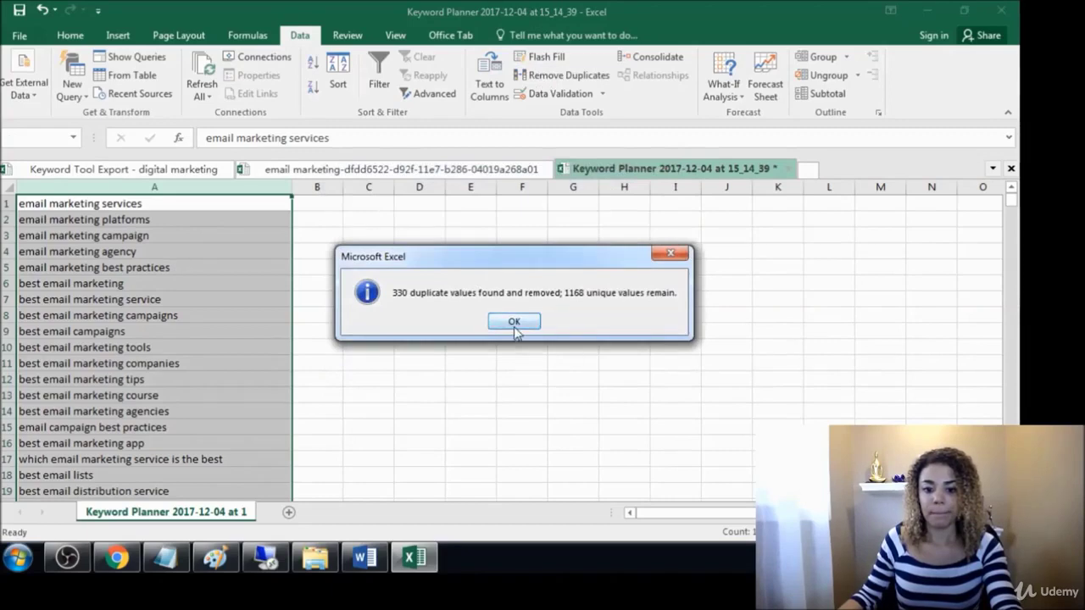
click(513, 322)
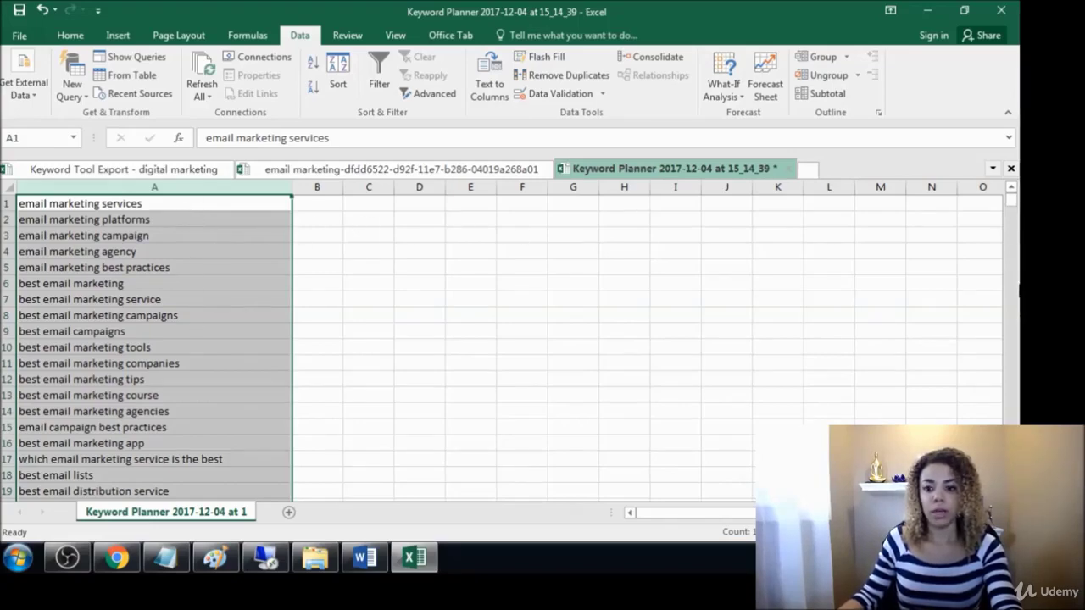
mouse_move(1011, 204)
mouse_down()
mouse_move(1001, 297)
mouse_move(1010, 411)
mouse_move(1011, 200)
mouse_up()
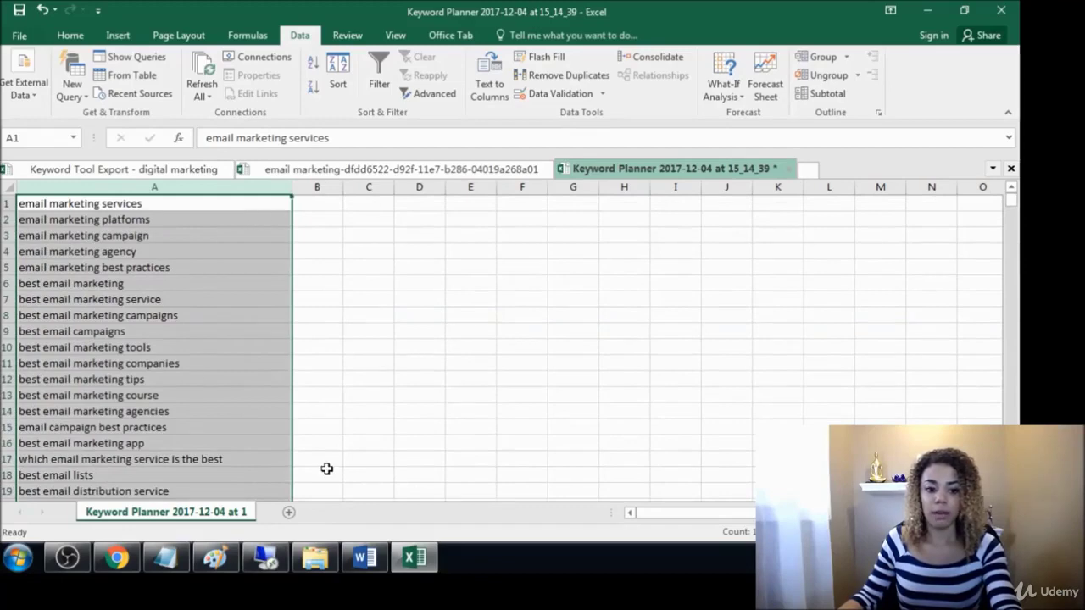
- Save Long Tail Pro's 651-keyword list to the Desktop as 'digital marketing'
click(267, 561)
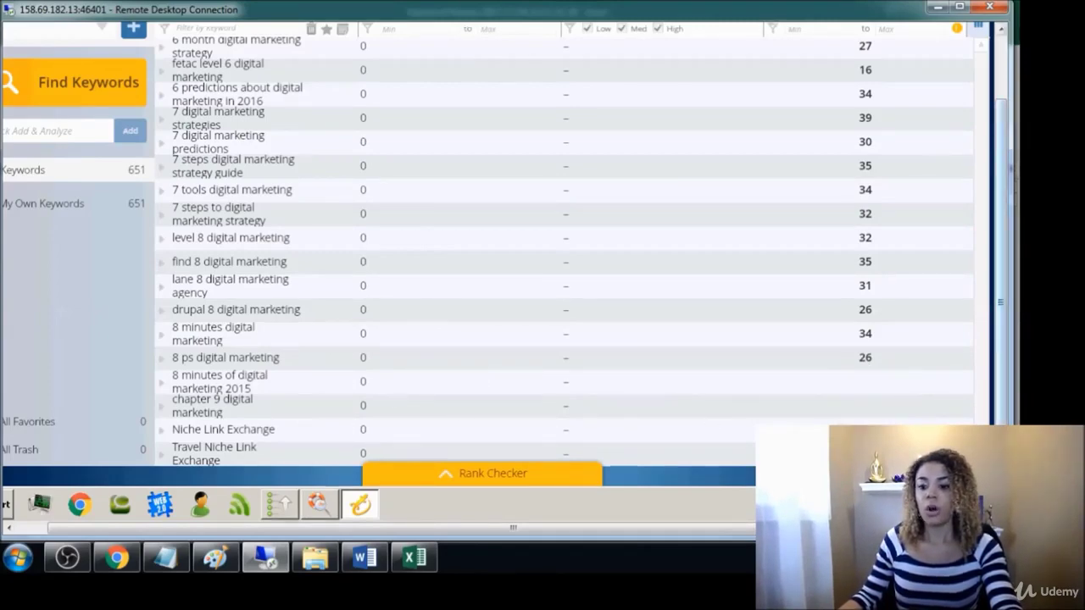
scroll(975, 317, up, 2)
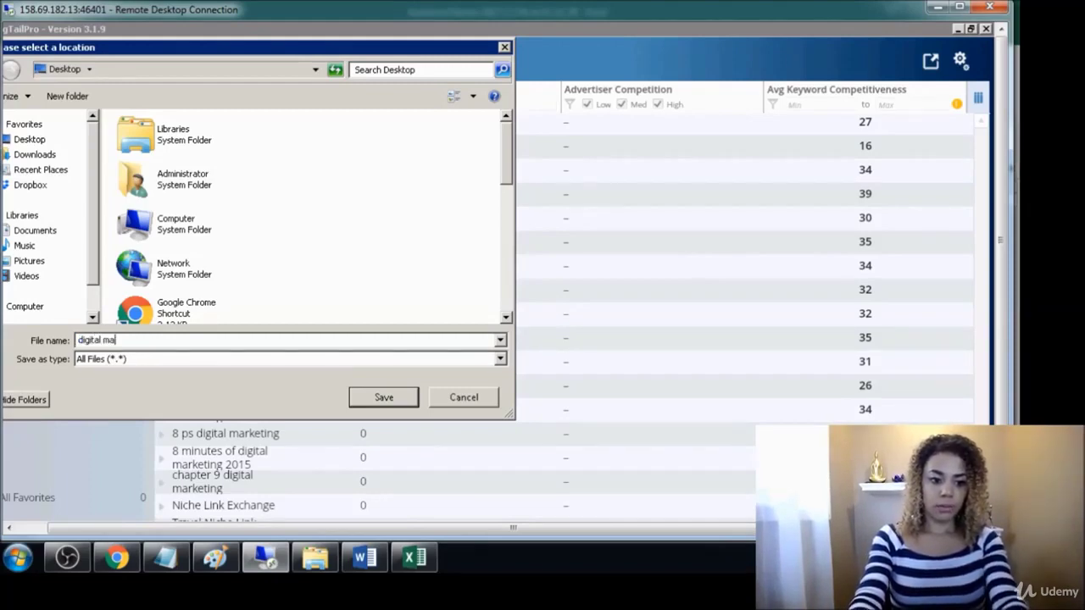
click(29, 140)
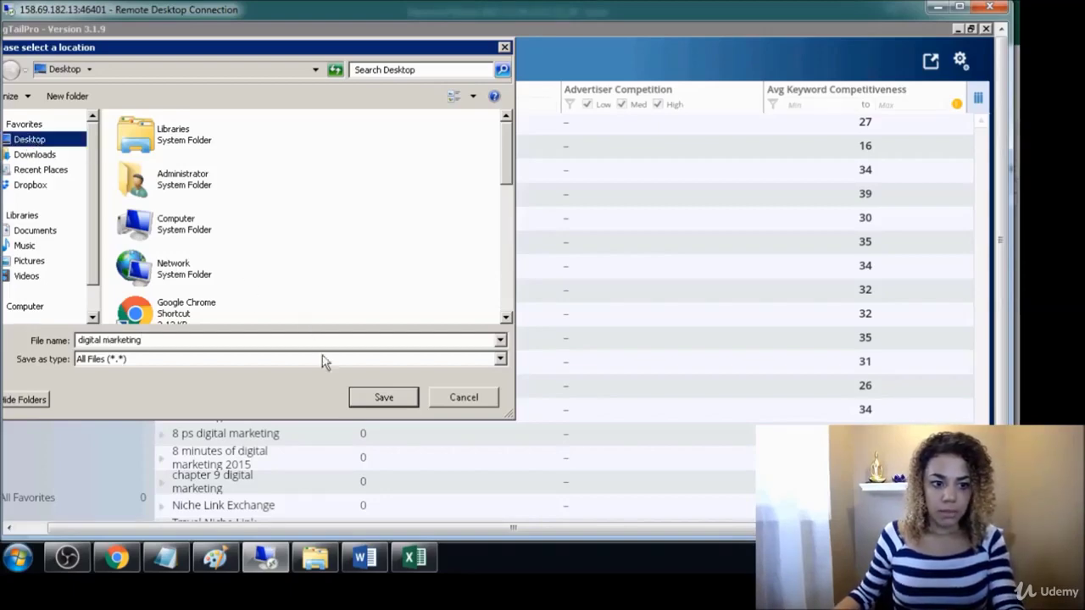
click(390, 400)
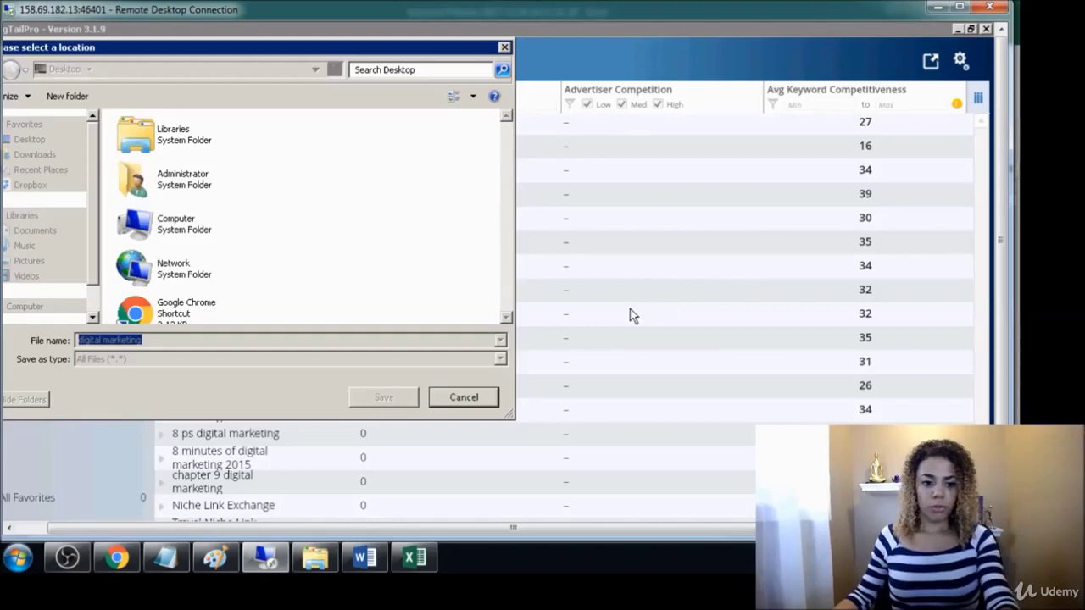
key(Escape)
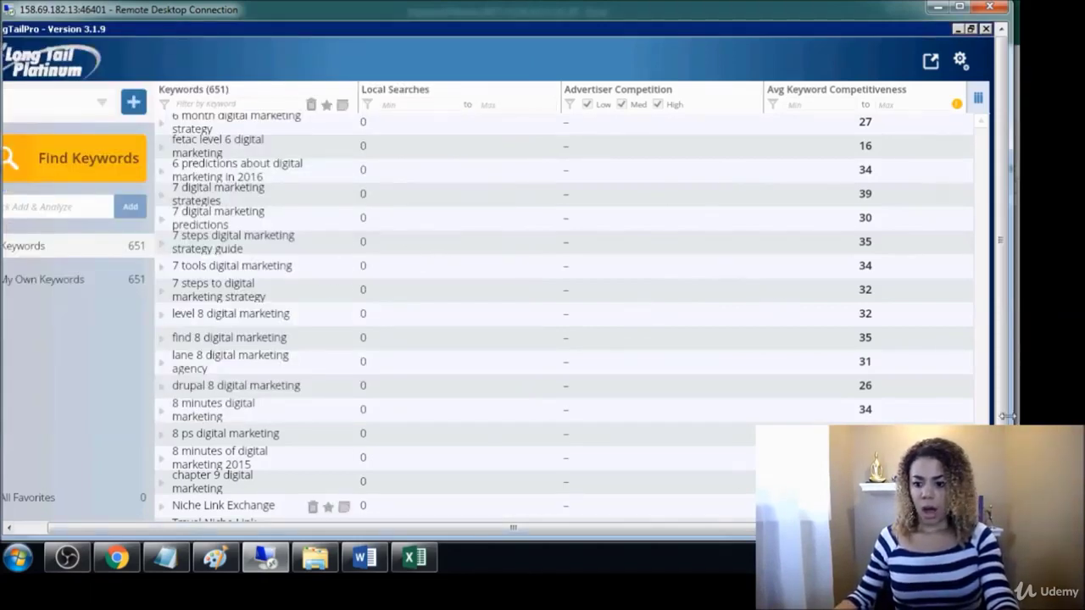
- Minimize Long Tail Pro, copy the 'digital marketing' desktop file, and minimize Remote Desktop
click(958, 31)
drag(361, 530, 233, 526)
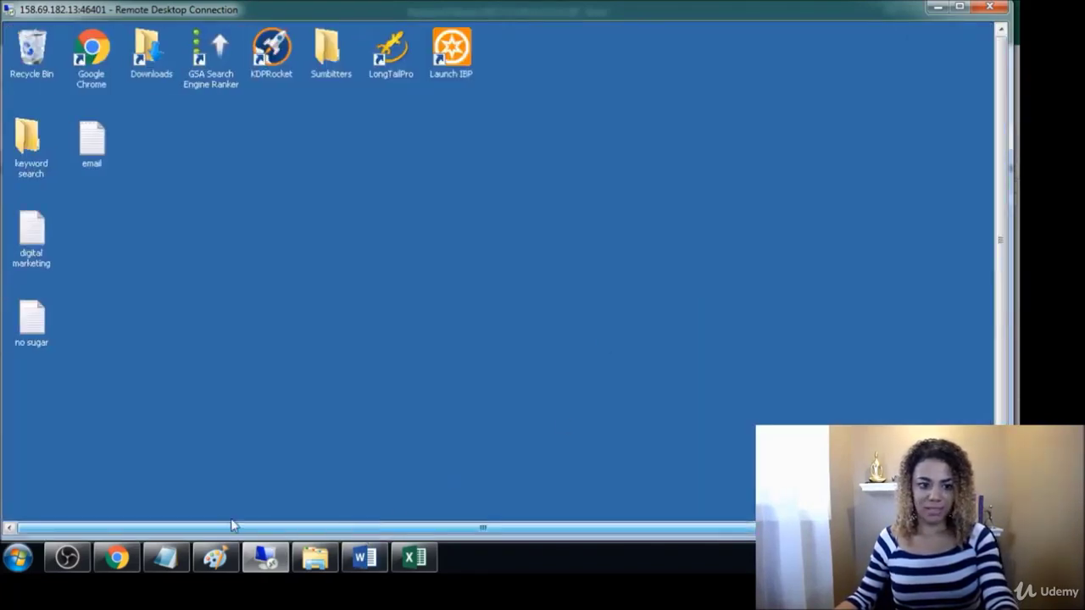
click(21, 239)
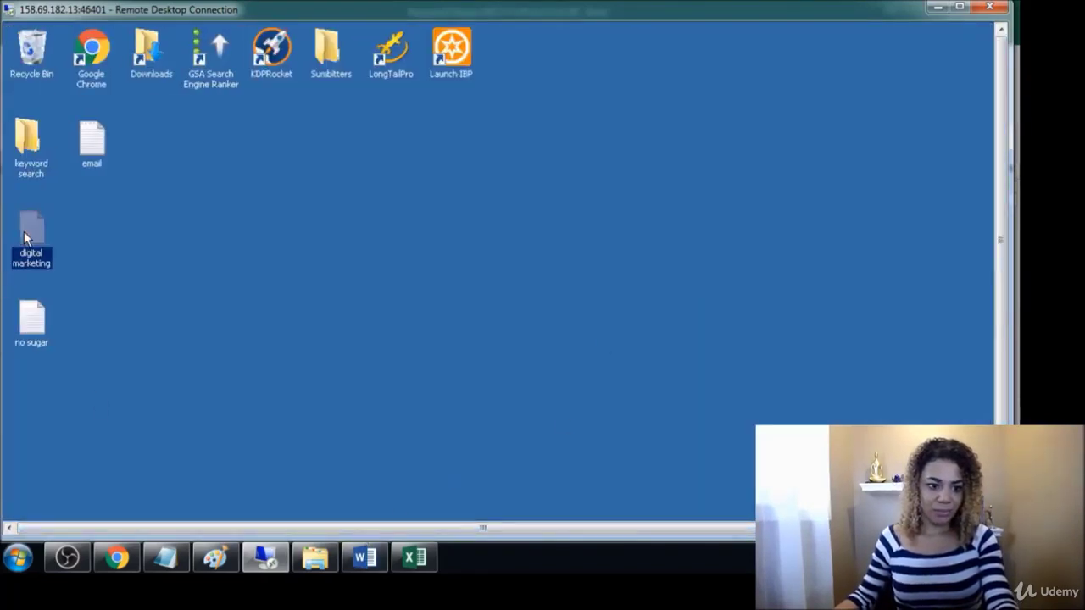
double_click(34, 229)
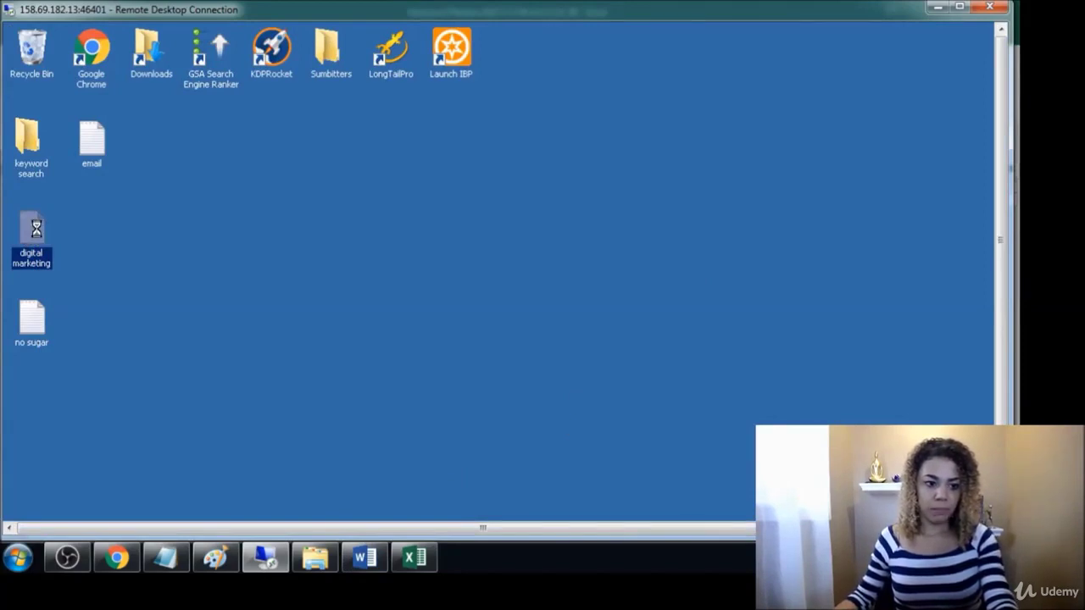
right_click(35, 231)
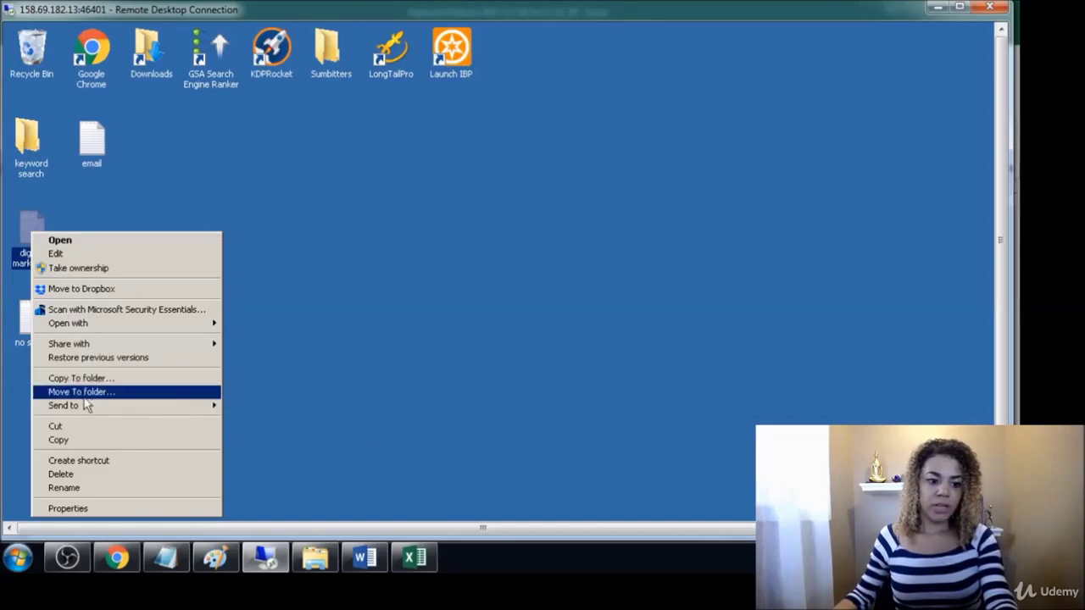
click(59, 441)
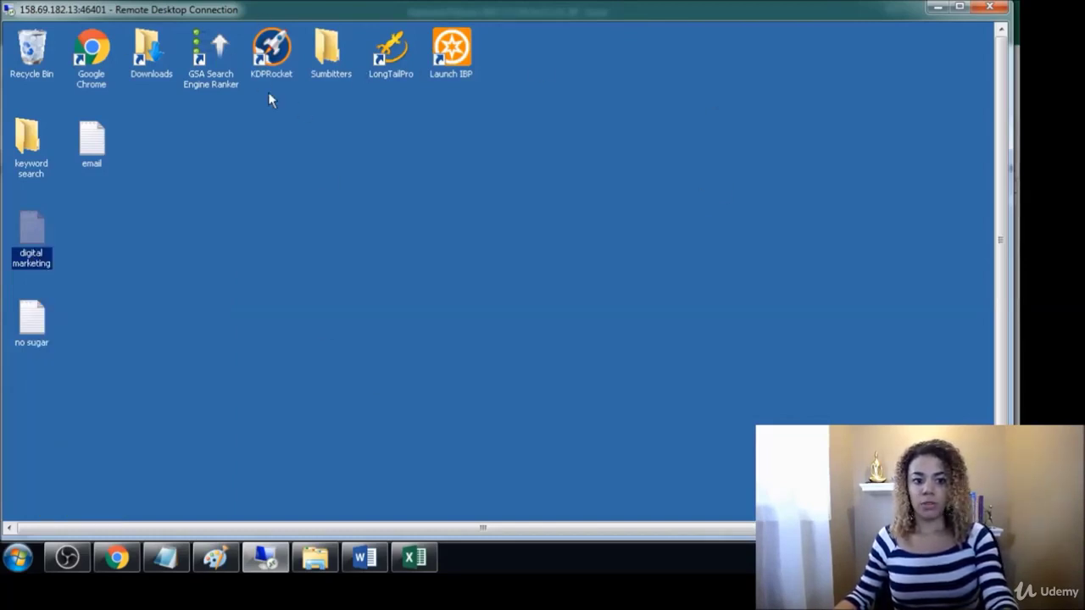
click(937, 8)
- Minimize Excel, the browser, Notepad and the course folder to reveal the local desktop
click(925, 10)
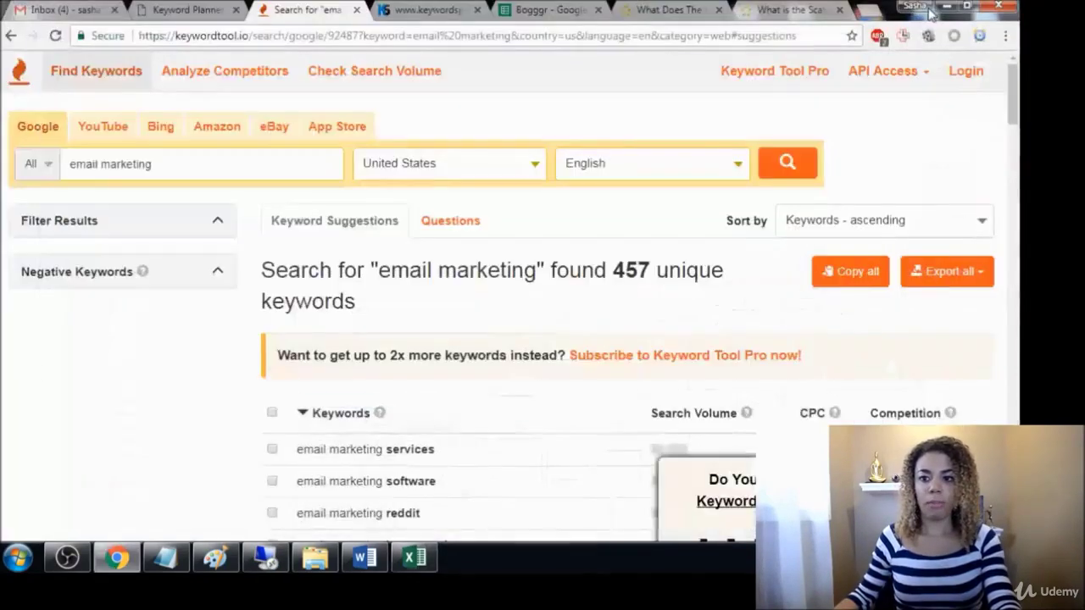
click(945, 6)
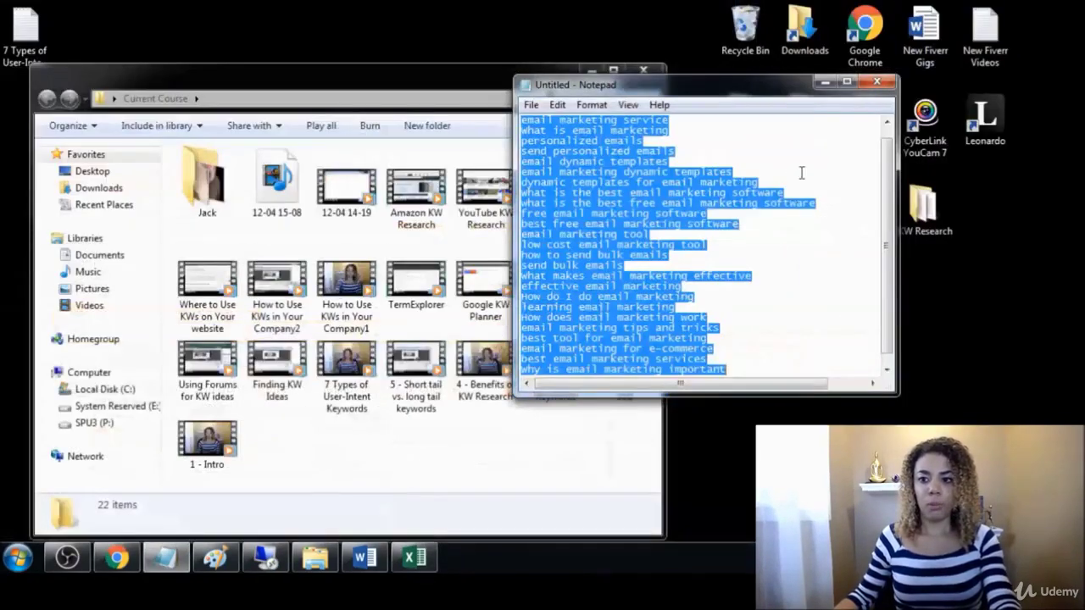
click(824, 82)
click(589, 71)
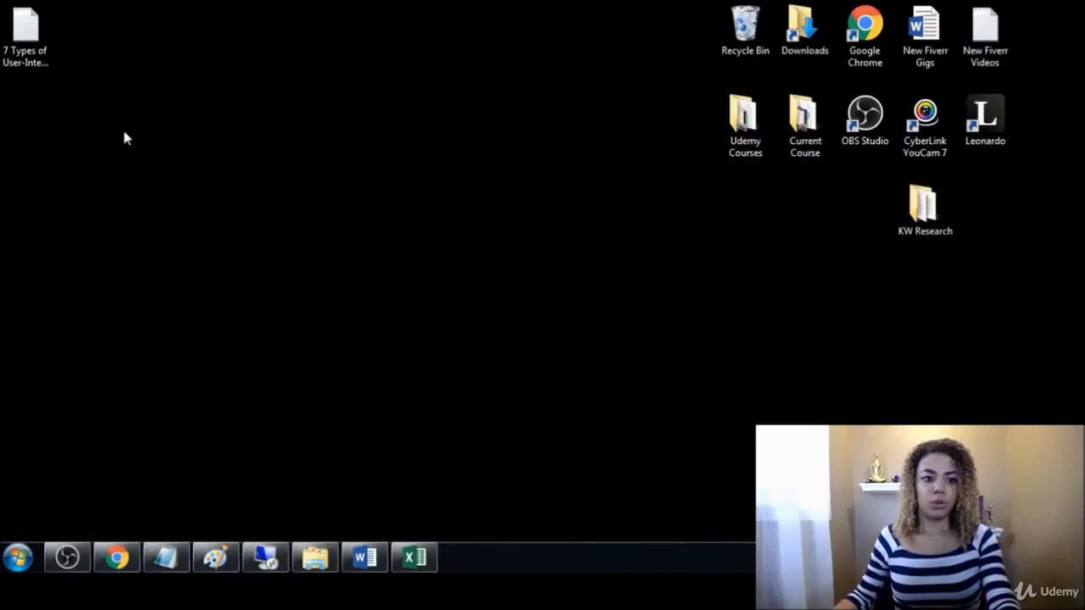
- Paste the 'digital marketing' file onto the desktop and open it in Excel
right_click(837, 210)
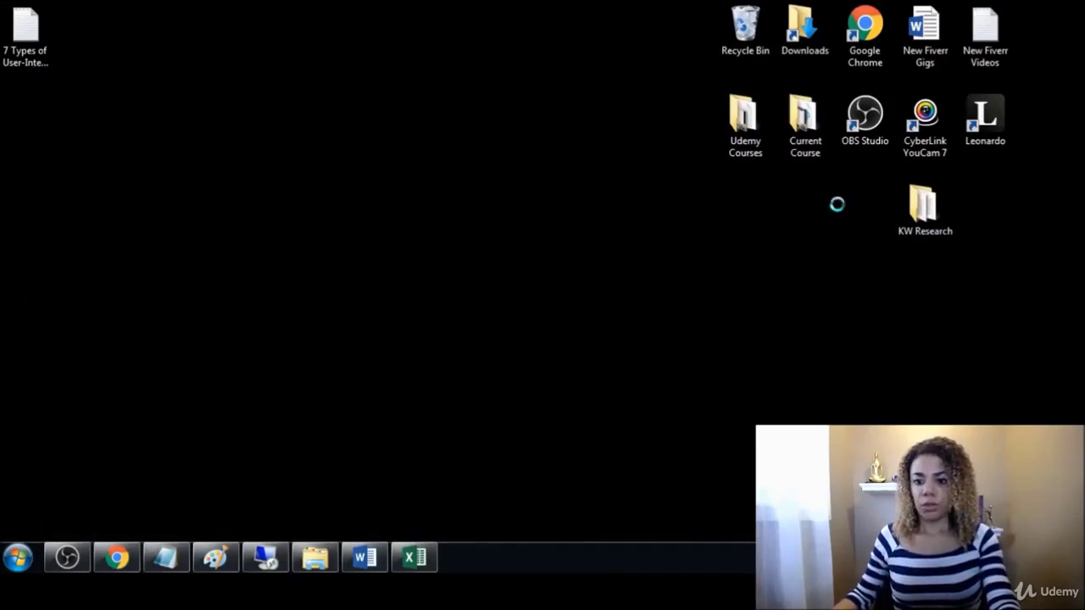
click(880, 273)
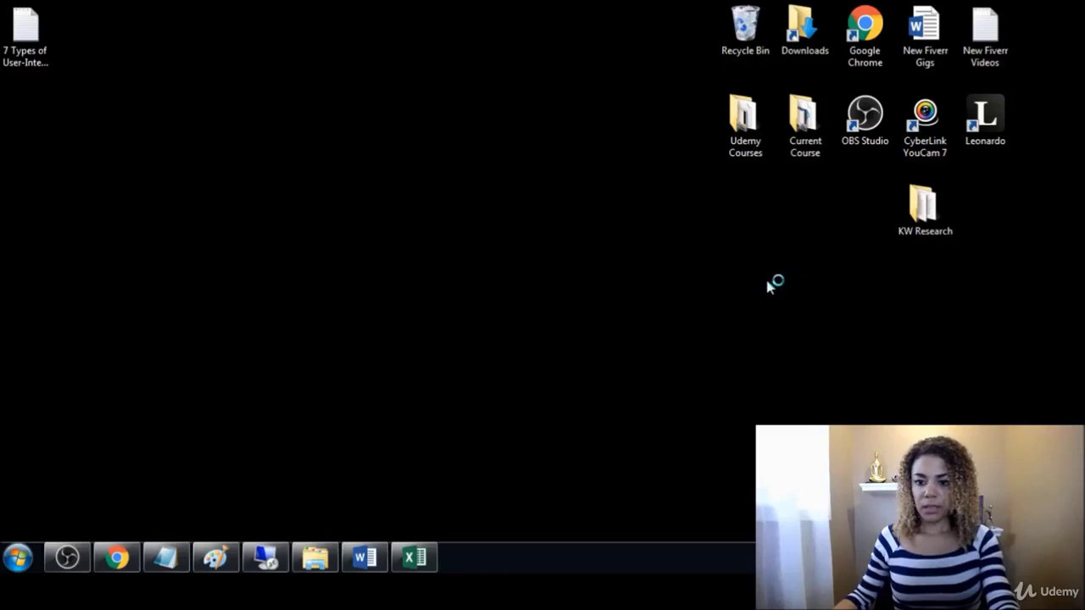
click(980, 307)
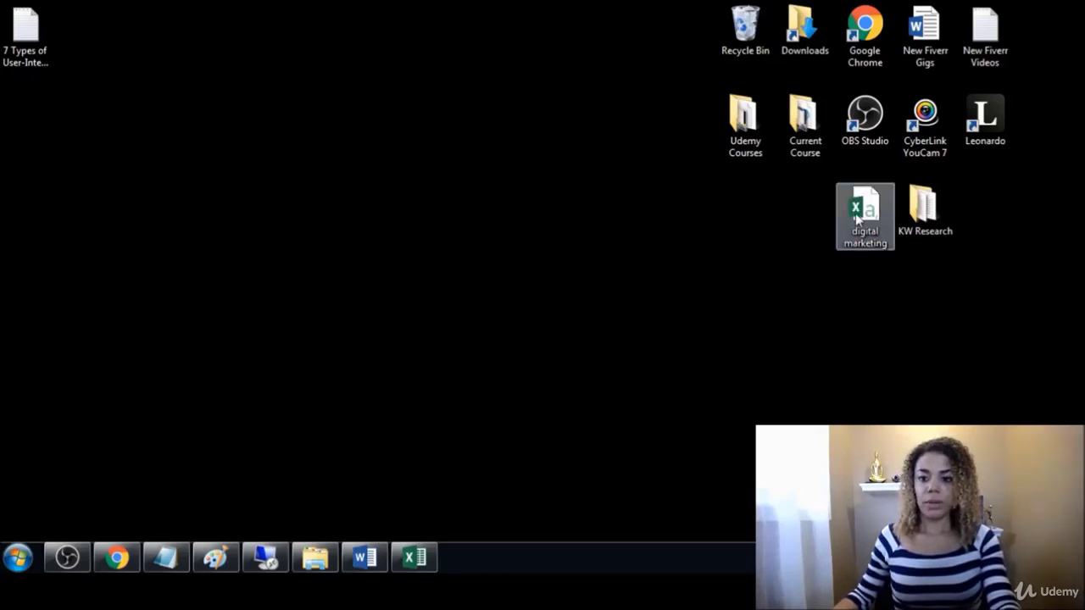
double_click(856, 219)
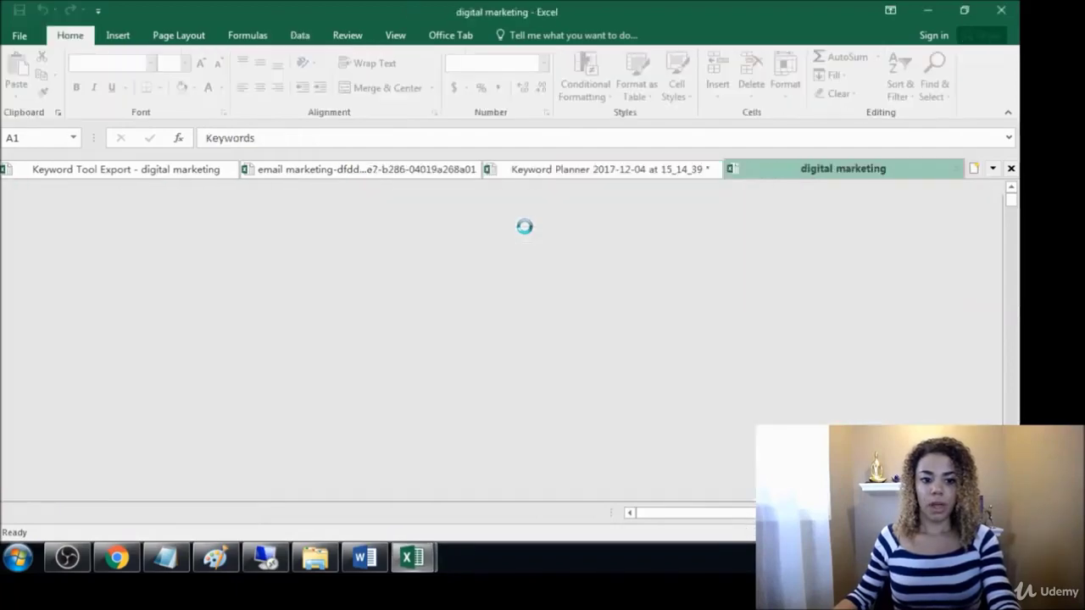